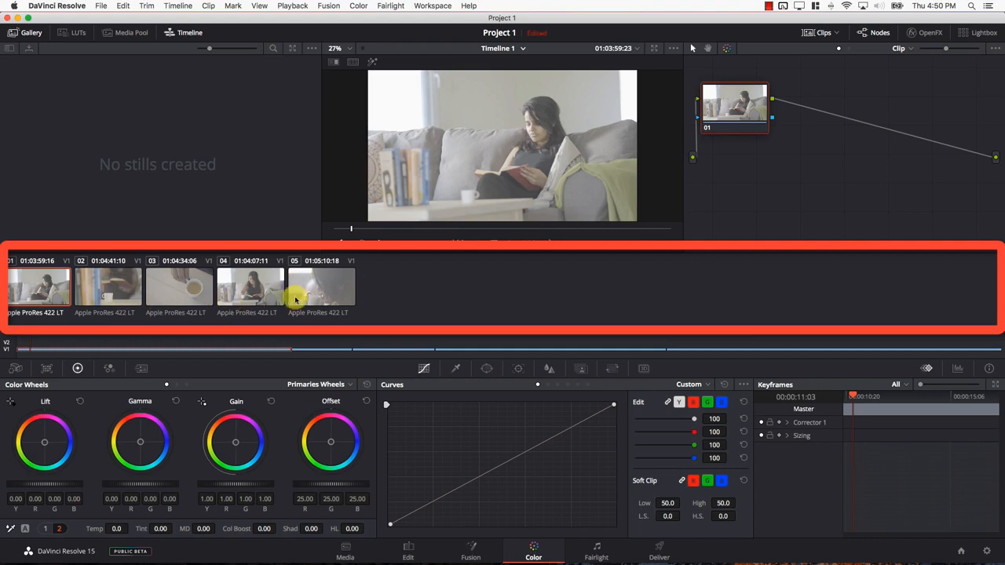
# Review the five timeline clips on the Edit page and return to the Color page
pyautogui.click(411, 548)
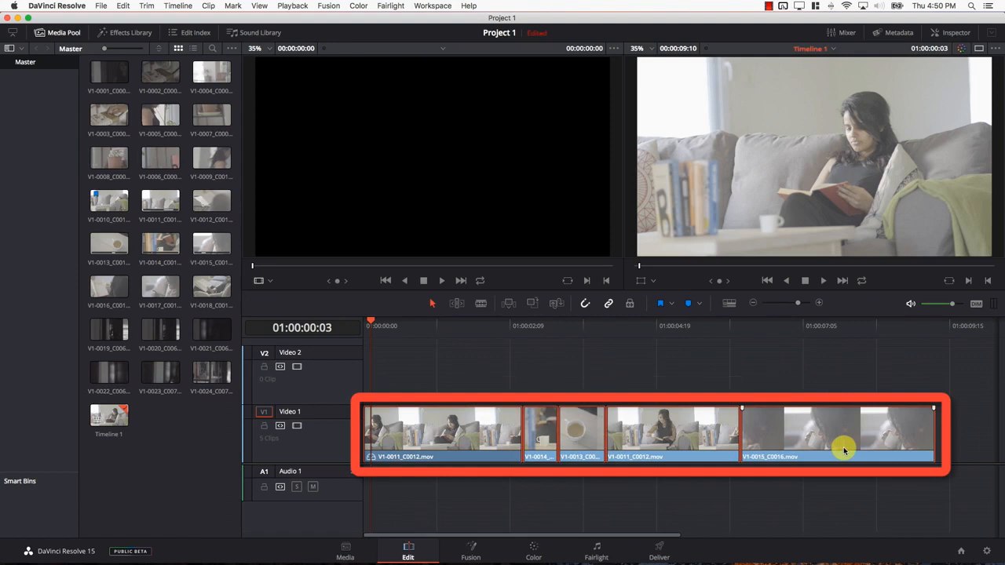
pyautogui.click(533, 549)
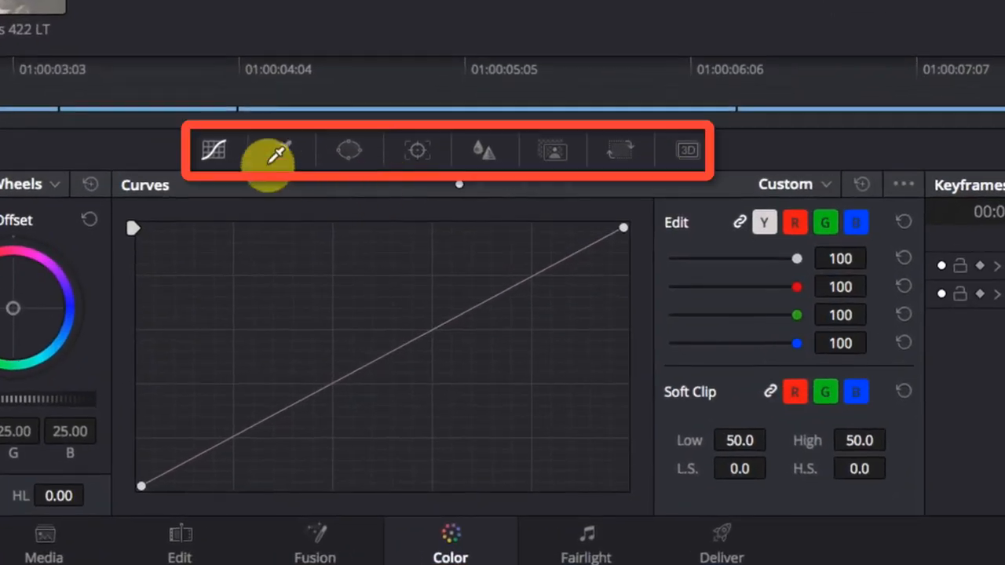
# Examine the Color page palettes, including Qualifier, Window, Tracker, Blur, Key and Color Match, ending on Color Wheels beside the Tracker
pyautogui.click(456, 368)
pyautogui.click(346, 149)
pyautogui.click(415, 150)
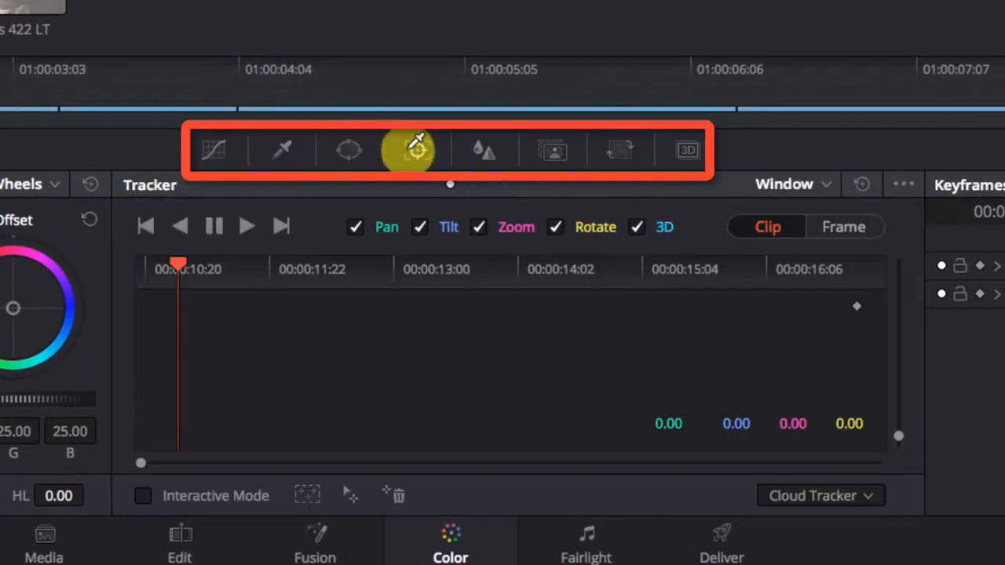
pyautogui.click(485, 149)
pyautogui.click(551, 150)
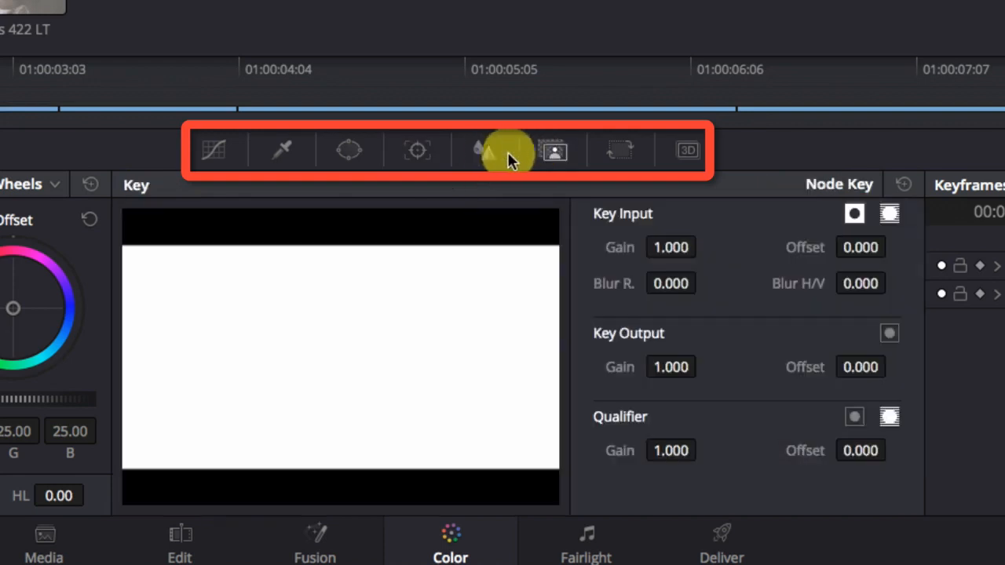
pyautogui.click(485, 149)
pyautogui.click(425, 149)
pyautogui.click(92, 188)
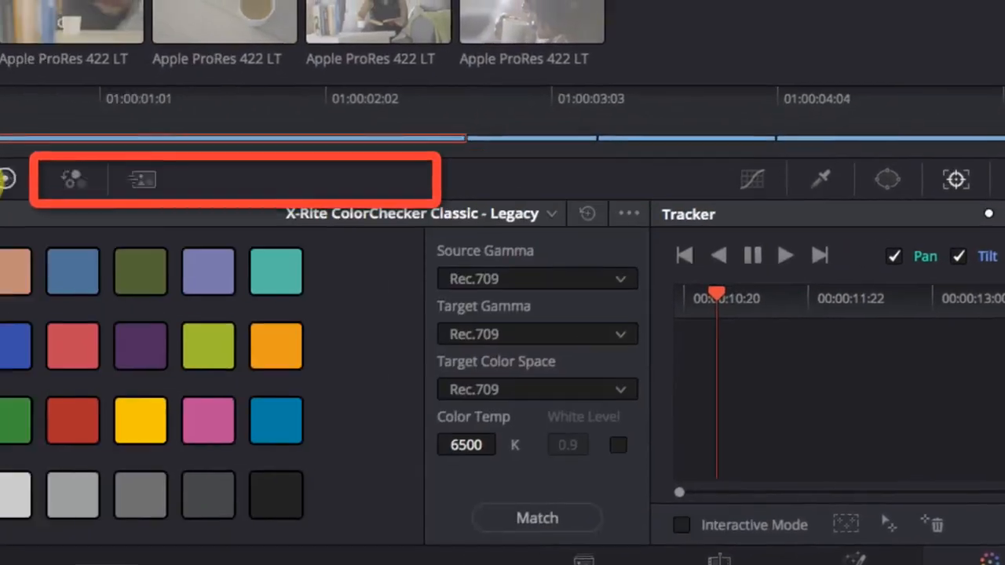
pyautogui.click(157, 189)
pyautogui.click(216, 187)
pyautogui.click(161, 187)
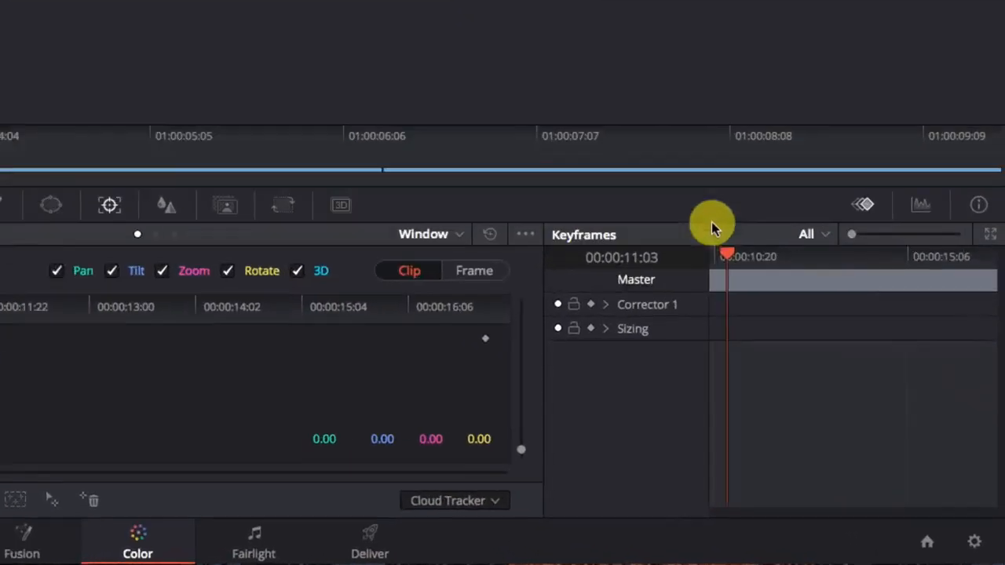
# Show the video scopes in place of the keyframes and switch them to Waveform
pyautogui.click(958, 369)
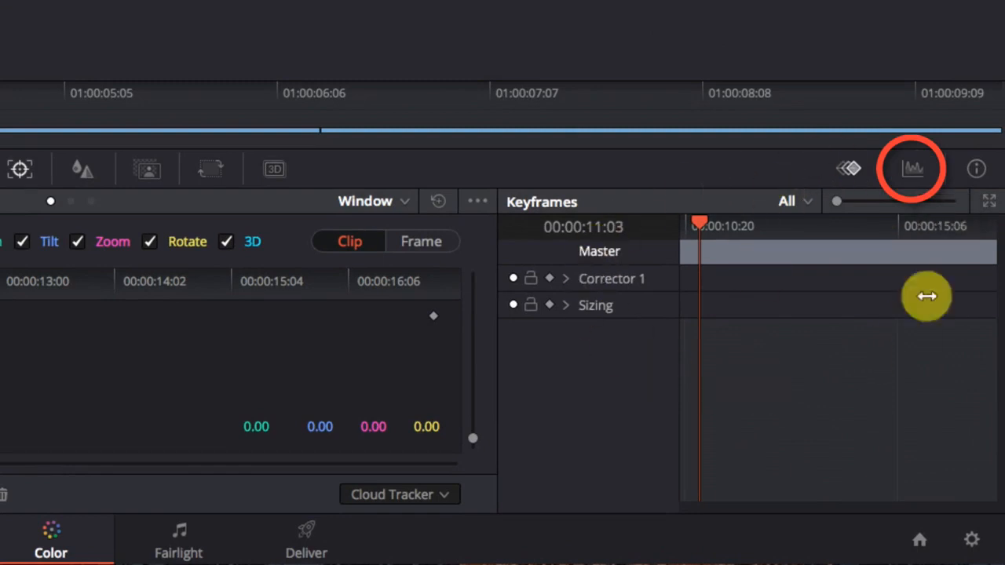
pyautogui.click(913, 174)
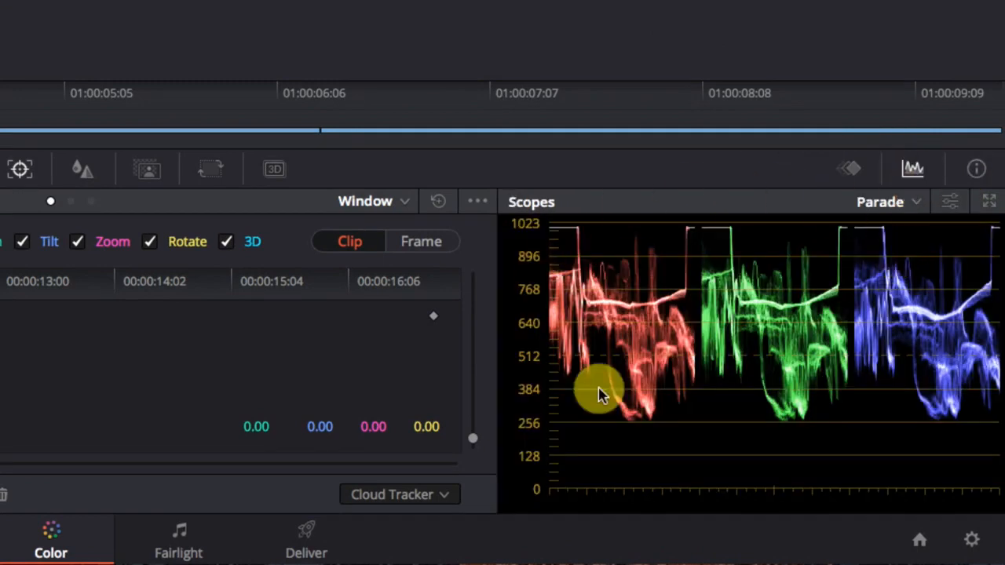
pyautogui.click(917, 204)
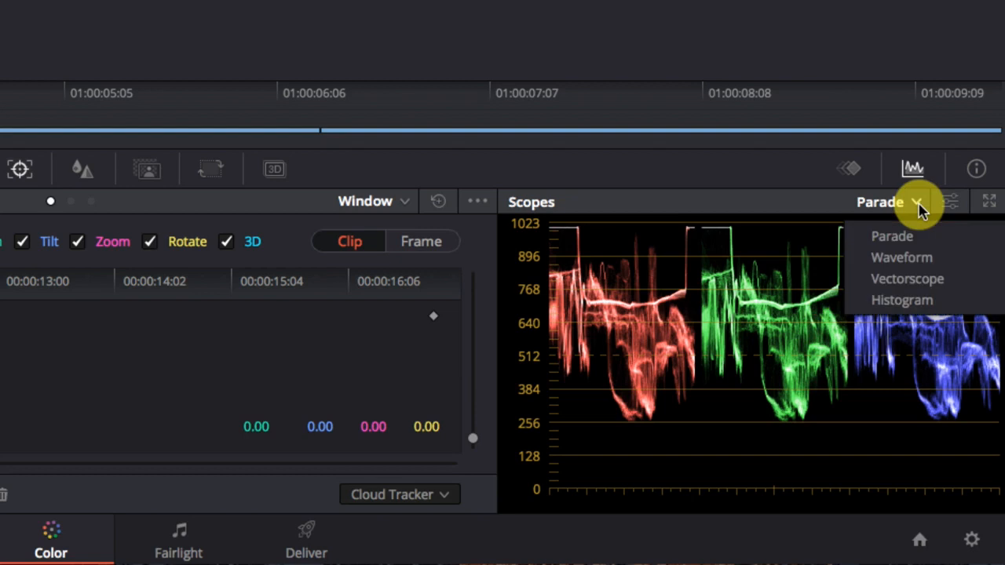
pyautogui.click(911, 258)
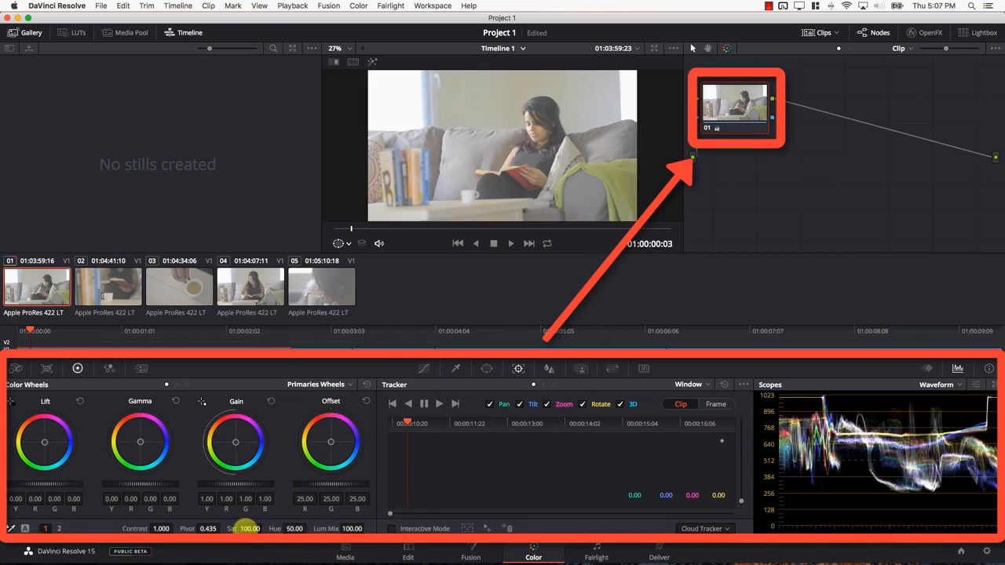
# Warm node 01 by shifting its Gain to red 1.15, green 0.98, blue 0.76, and pull the custom curve's midpoint down
pyautogui.moveTo(234, 442); pyautogui.dragTo(204, 422)
pyautogui.click(424, 369)
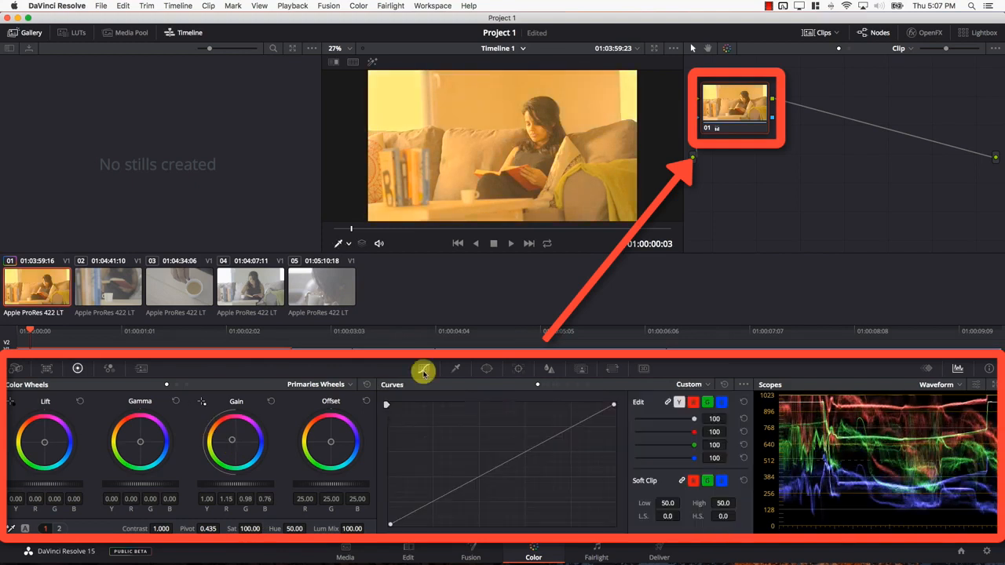
pyautogui.moveTo(483, 471); pyautogui.dragTo(512, 485)
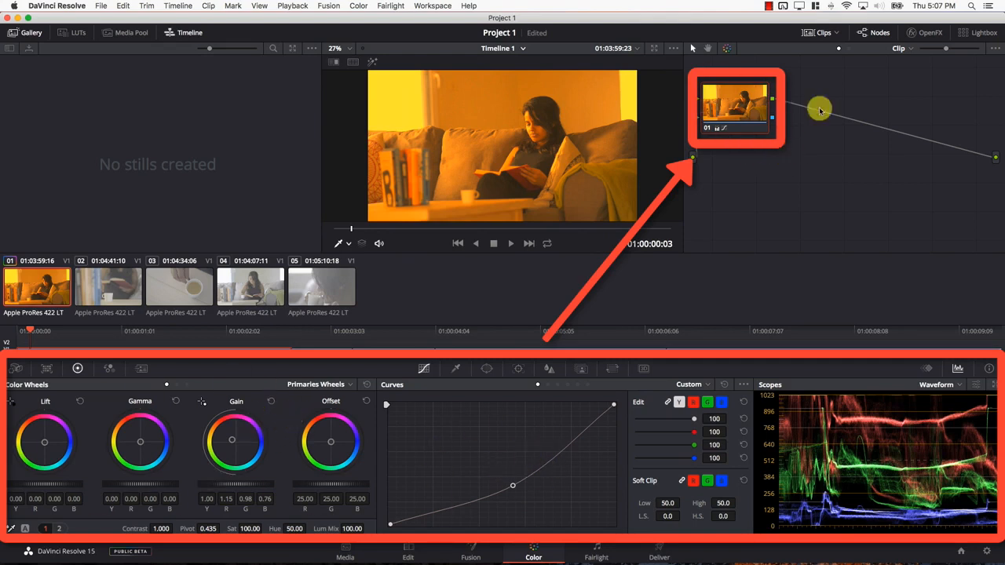
pyautogui.click(486, 369)
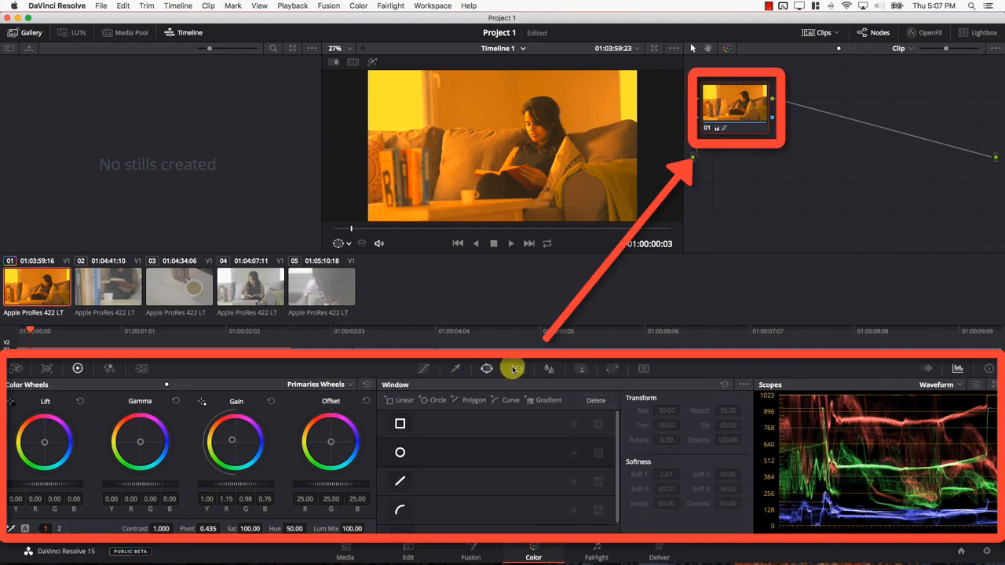
pyautogui.click(514, 369)
pyautogui.click(109, 368)
pyautogui.click(77, 369)
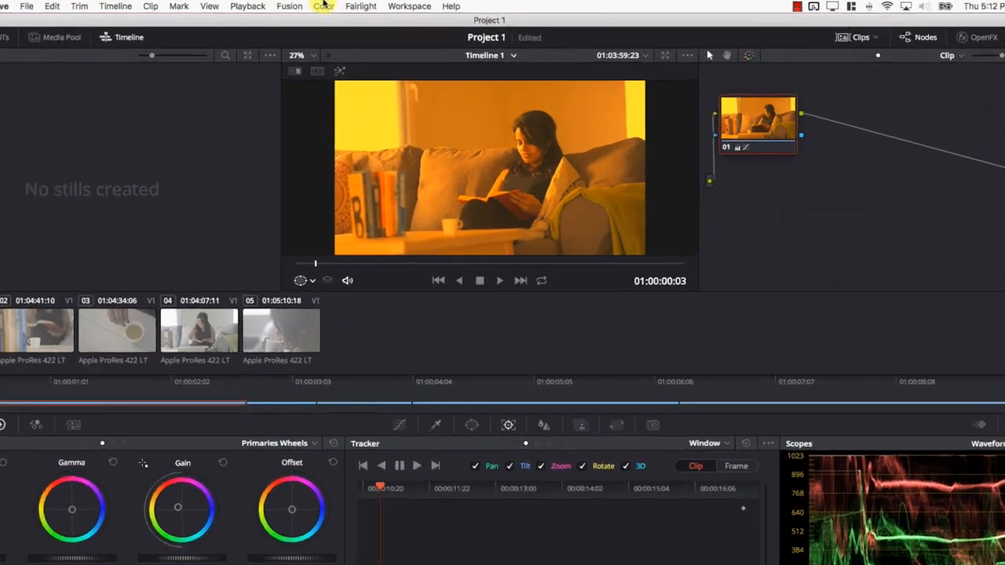
# Add a serial node after node 01 and move both nodes farther from the source input in the node graph
pyautogui.click(358, 6)
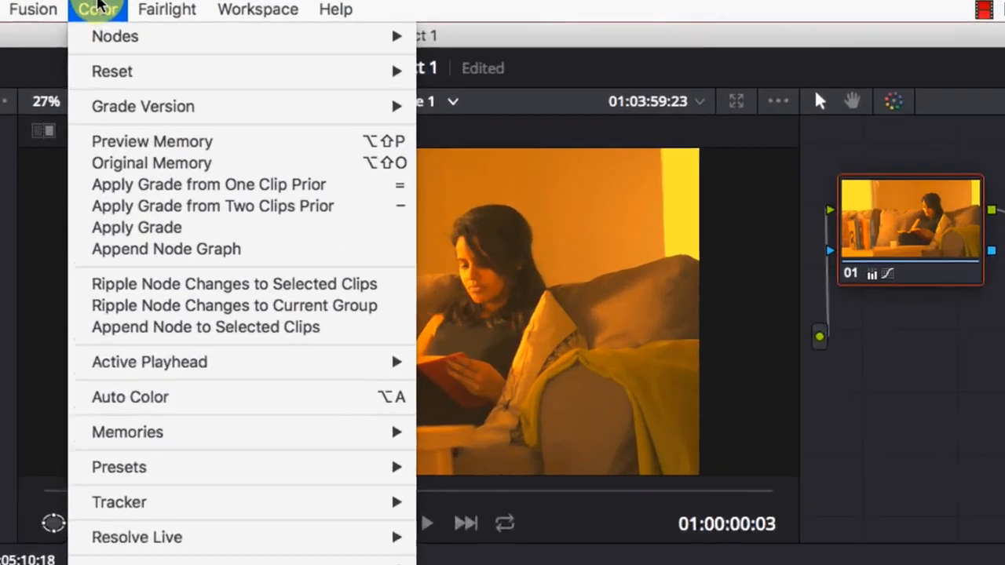
pyautogui.moveTo(367, 19)
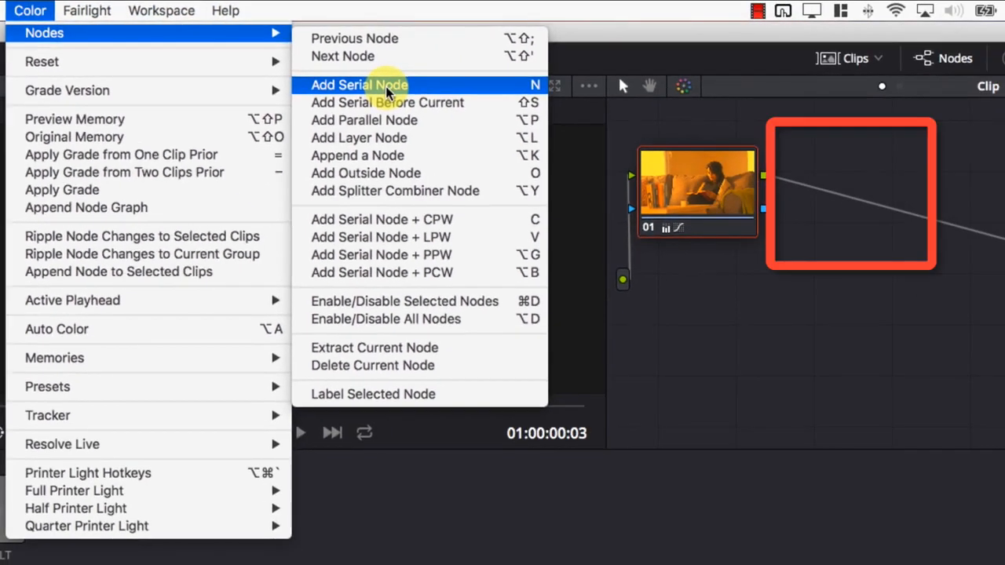
pyautogui.click(386, 88)
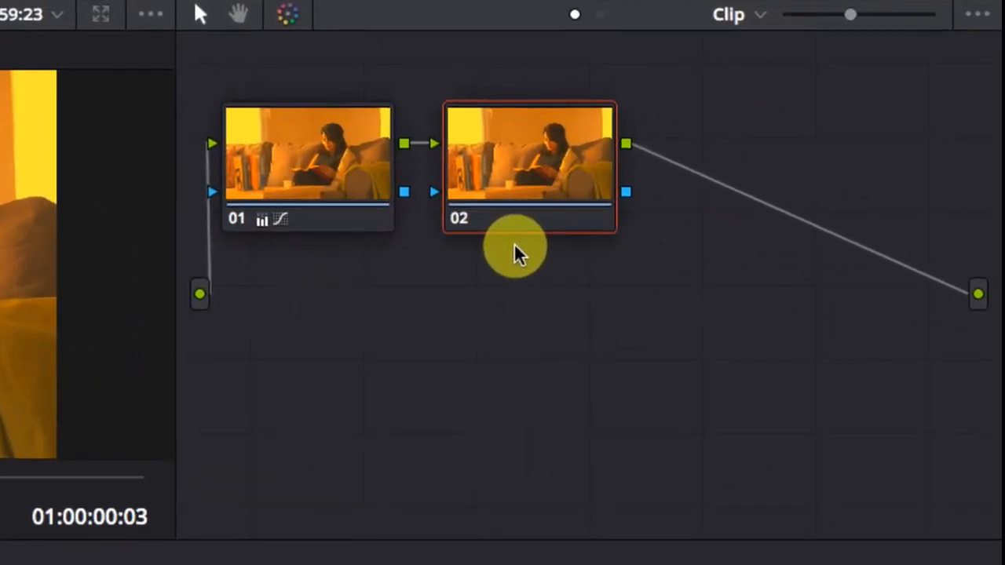
pyautogui.moveTo(332, 197); pyautogui.dragTo(399, 197)
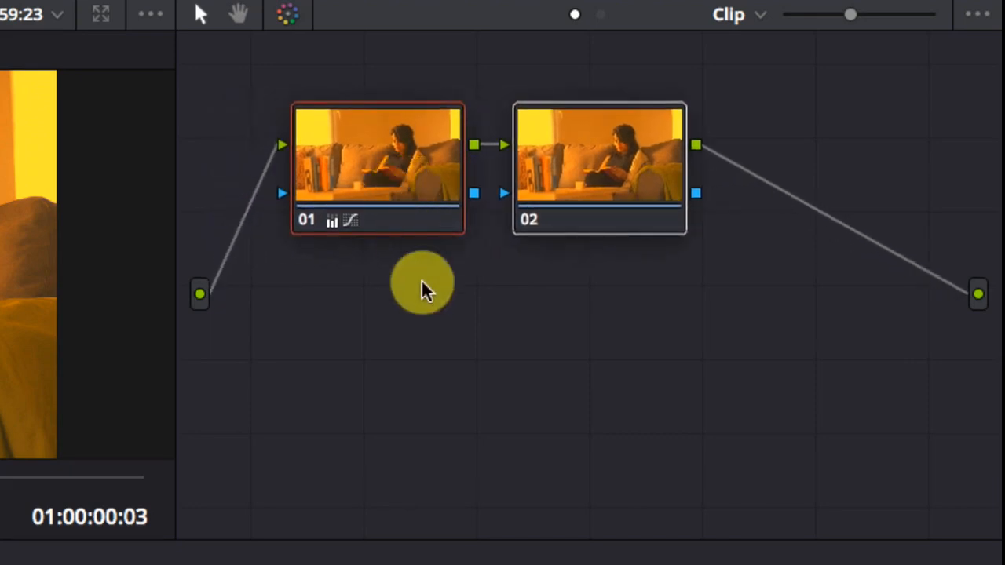
pyautogui.click(199, 294)
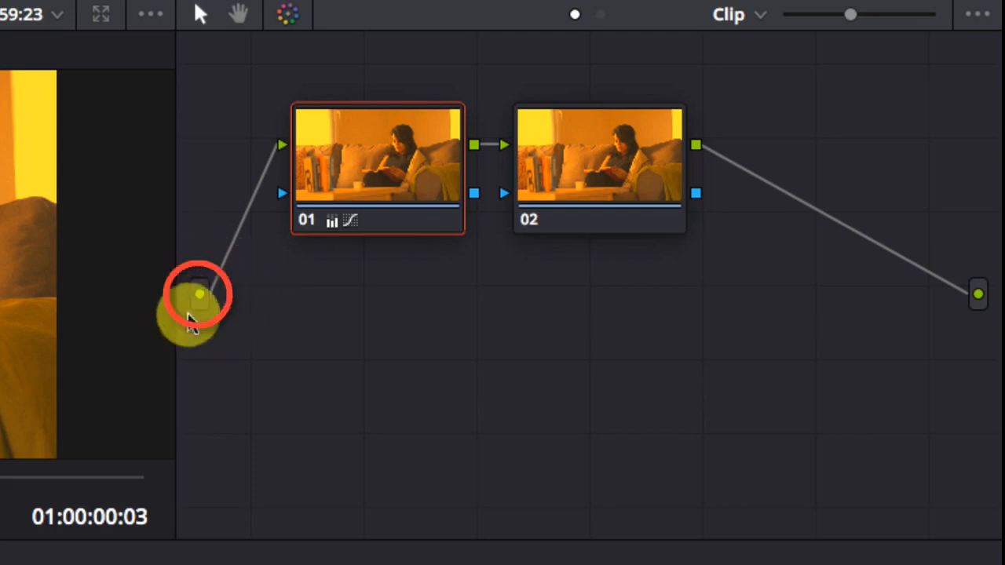
pyautogui.click(978, 293)
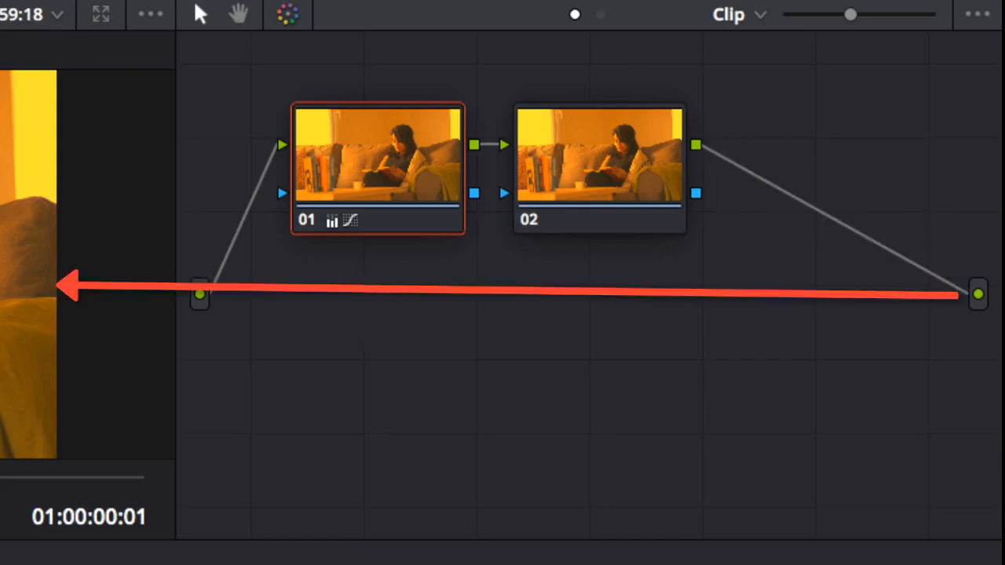
# Turn node 02 black and white by setting its saturation to 0
pyautogui.click(601, 194)
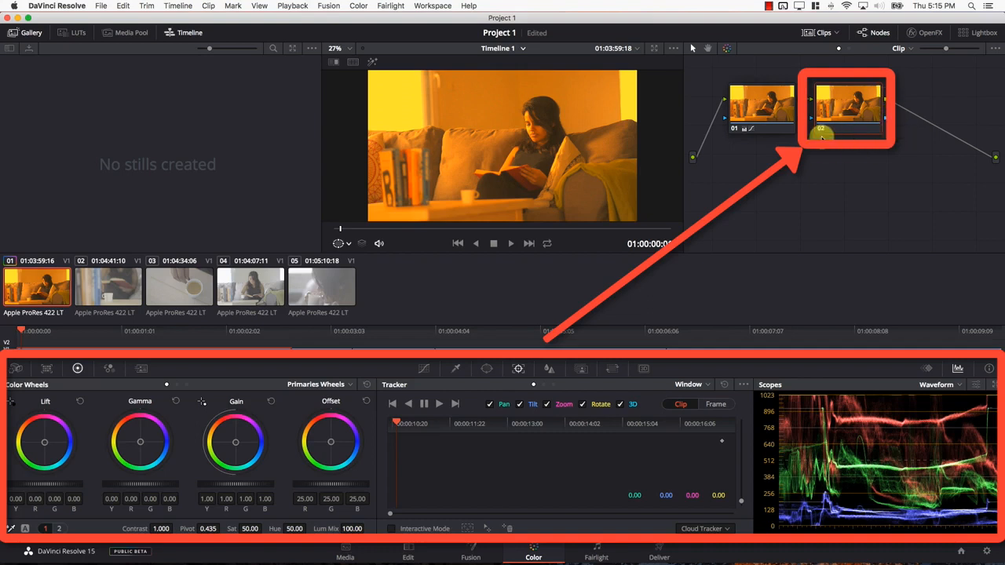
pyautogui.moveTo(242, 528); pyautogui.dragTo(20, 529)
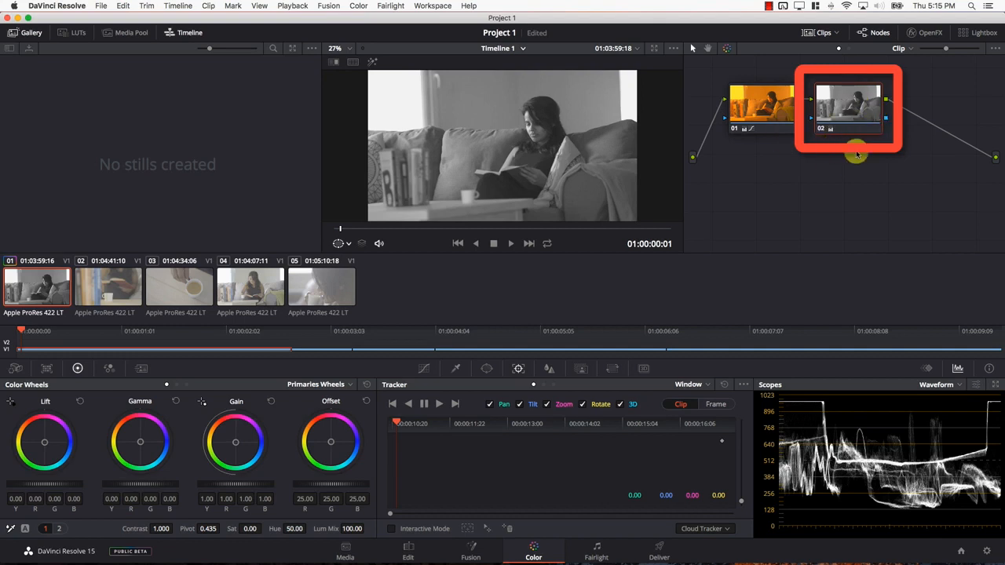
# Add a third serial node, set its contrast to 1.314 and shift its Offset slightly toward a warm sepia tone
pyautogui.click(358, 6)
pyautogui.moveTo(366, 18)
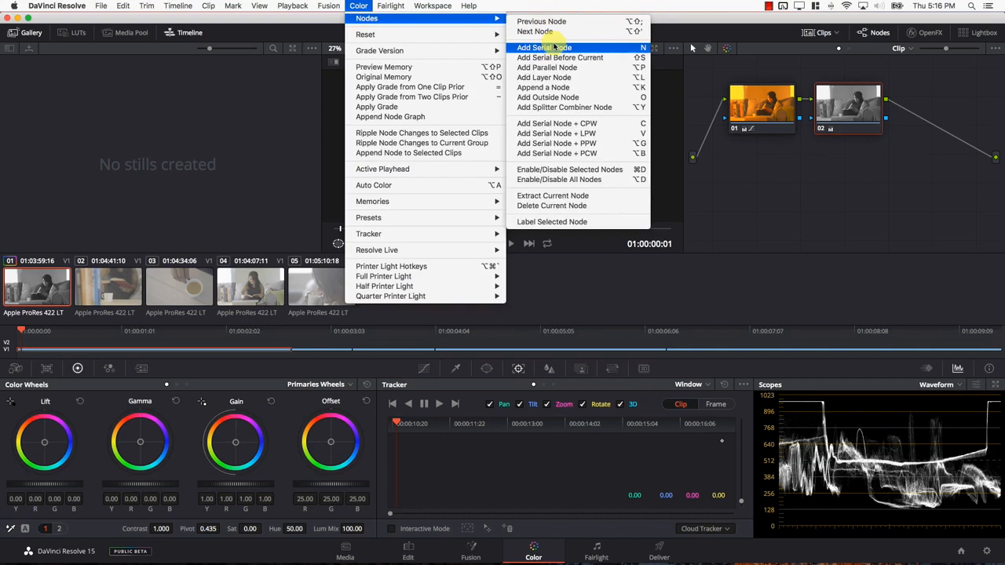
pyautogui.click(532, 42)
pyautogui.moveTo(161, 530); pyautogui.dragTo(235, 519)
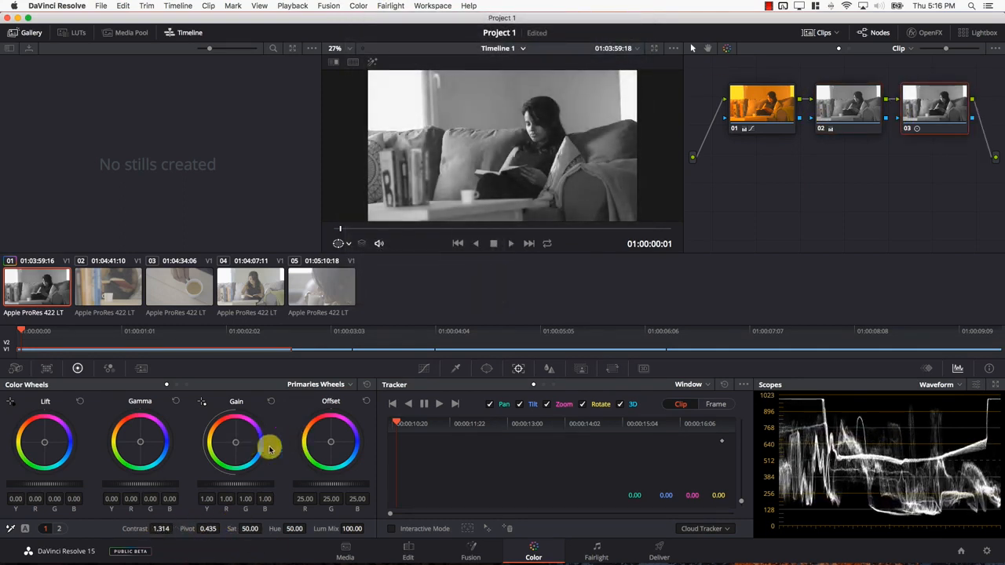
pyautogui.moveTo(333, 442); pyautogui.dragTo(329, 441)
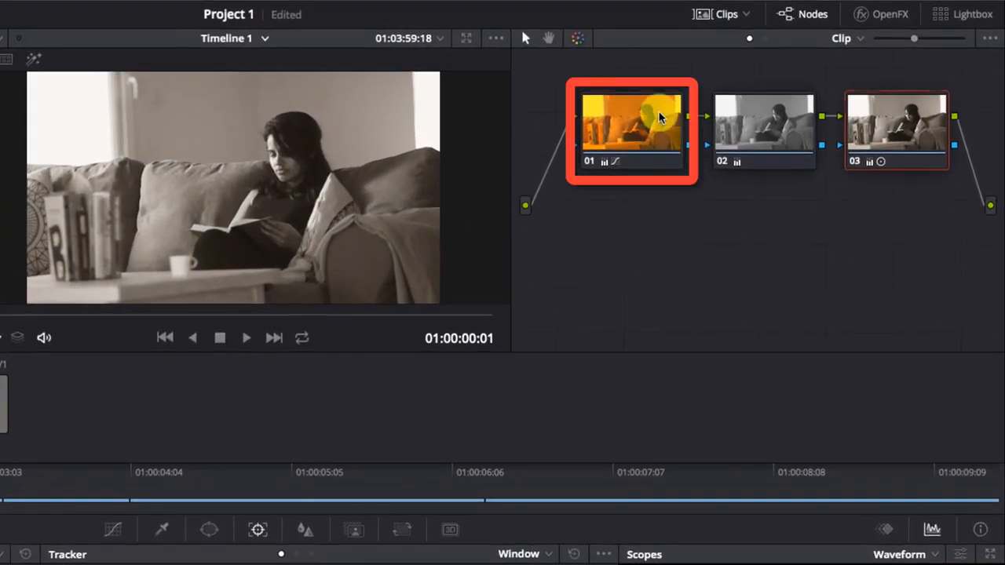
# Select nodes 01, 02 and 03 in turn, and reset the grade of node 02
pyautogui.click(659, 118)
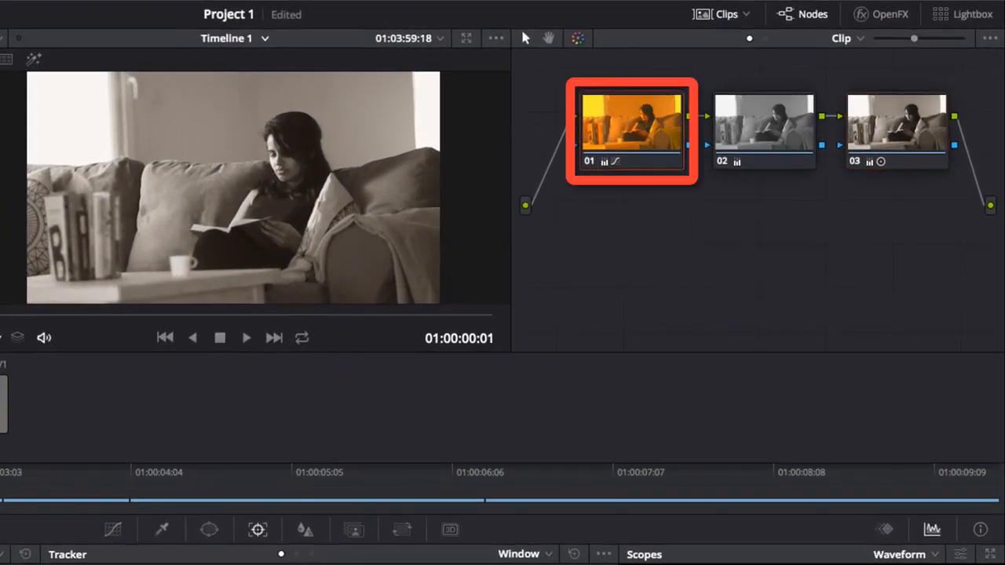
pyautogui.click(742, 130)
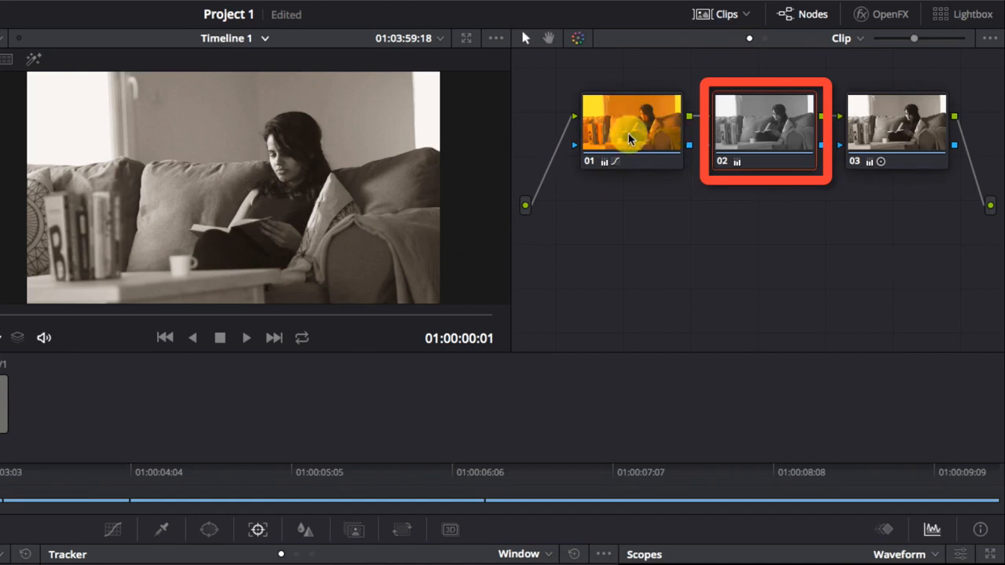
pyautogui.click(890, 118)
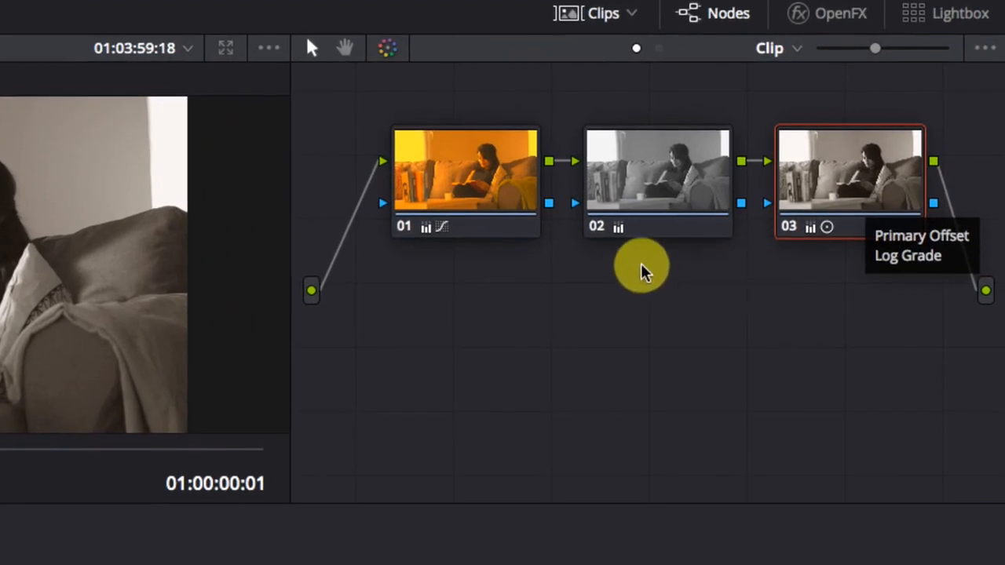
pyautogui.rightClick(647, 203)
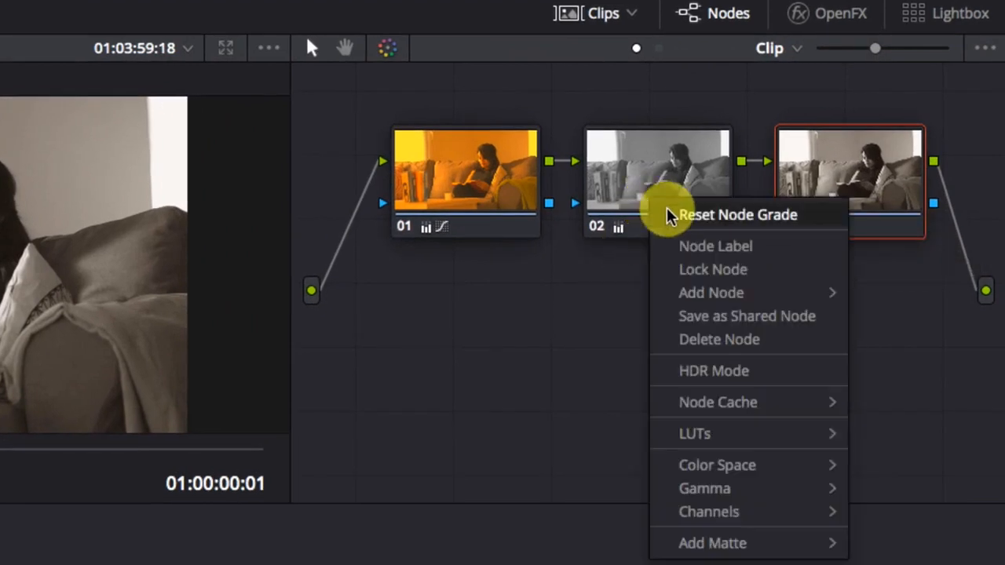
pyautogui.click(666, 214)
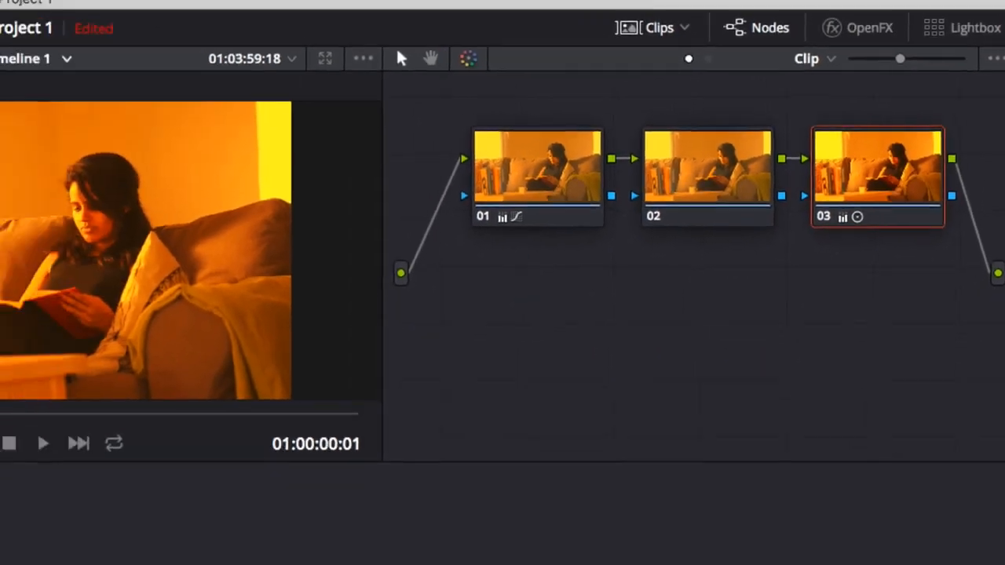
# Reset all grades and nodes on the current clip
pyautogui.click(19, 10)
pyautogui.moveTo(67, 54)
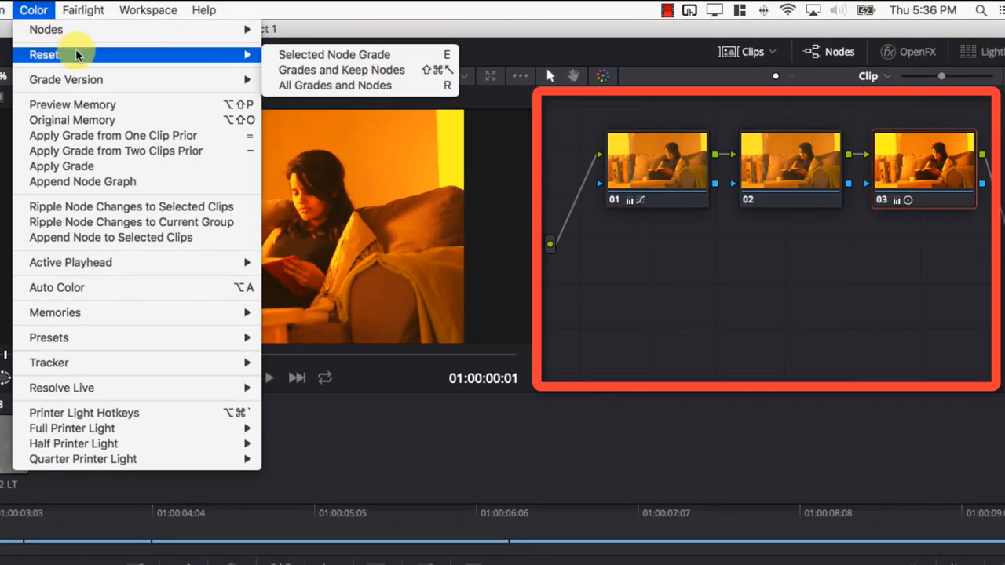
pyautogui.click(312, 87)
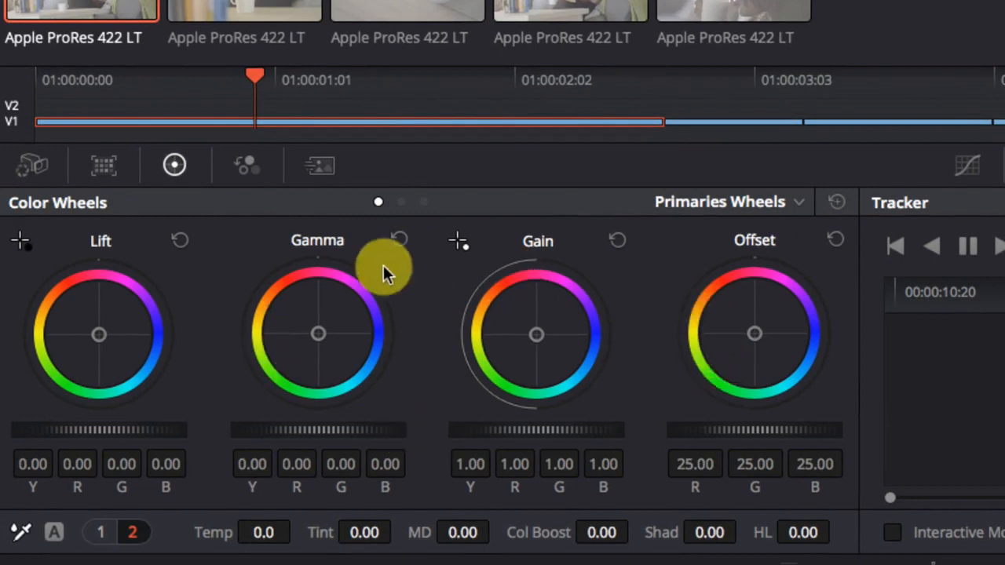
# Look over the Color Wheels modes, switching to Log and back to Primaries Wheels
pyautogui.click(796, 206)
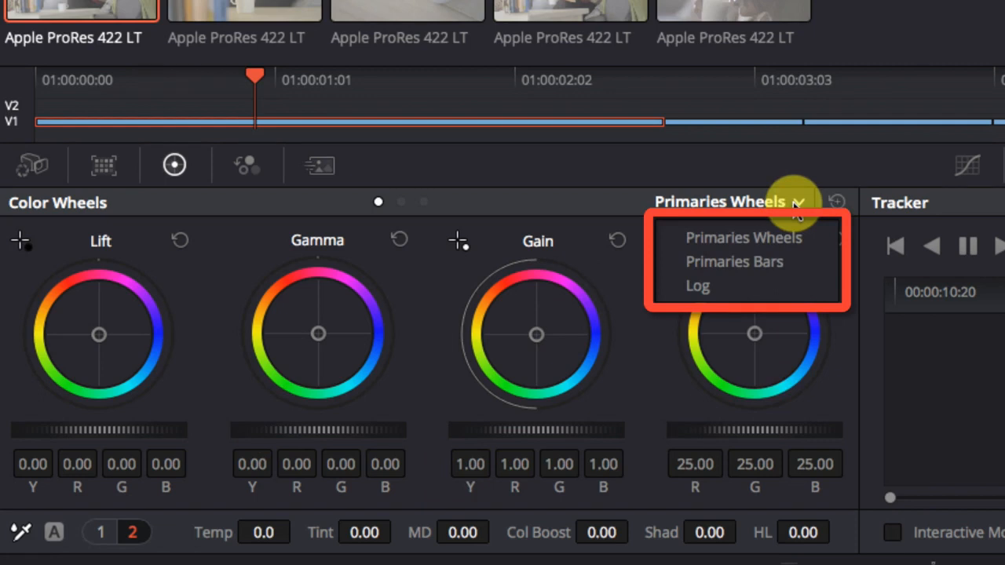
pyautogui.click(796, 229)
pyautogui.click(797, 203)
pyautogui.click(755, 288)
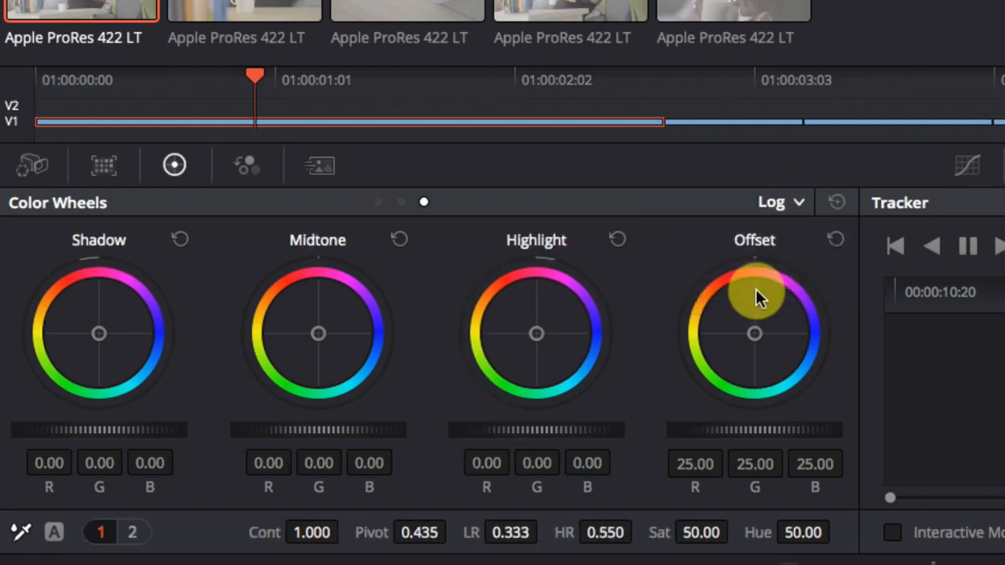
pyautogui.click(787, 201)
pyautogui.click(808, 233)
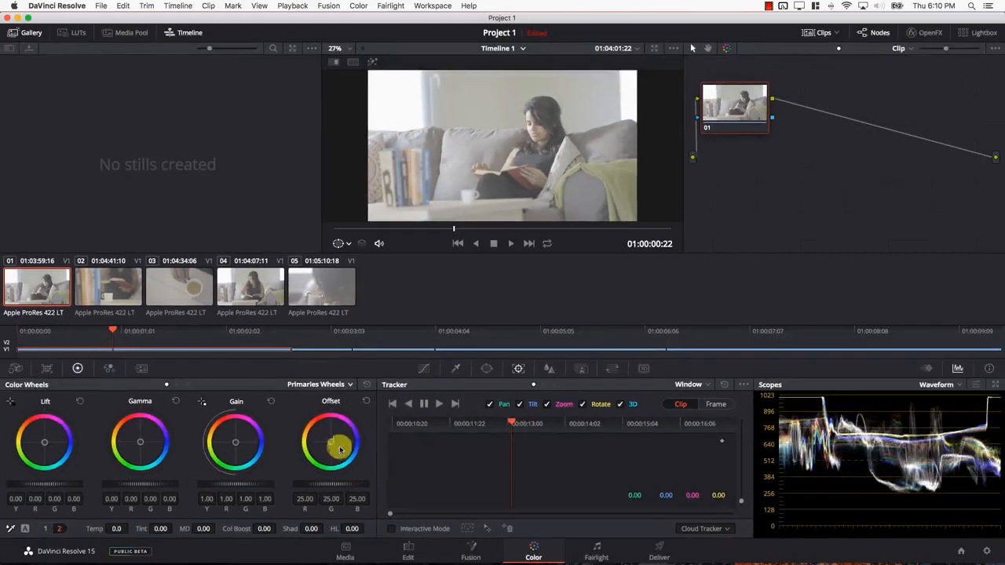
# Shift the Offset toward orange, about R 41.8, G 21.2, B 10.1, and over toward blue, about R 8.4, G 26.0, B 46.5
pyautogui.moveTo(329, 441); pyautogui.dragTo(273, 367)
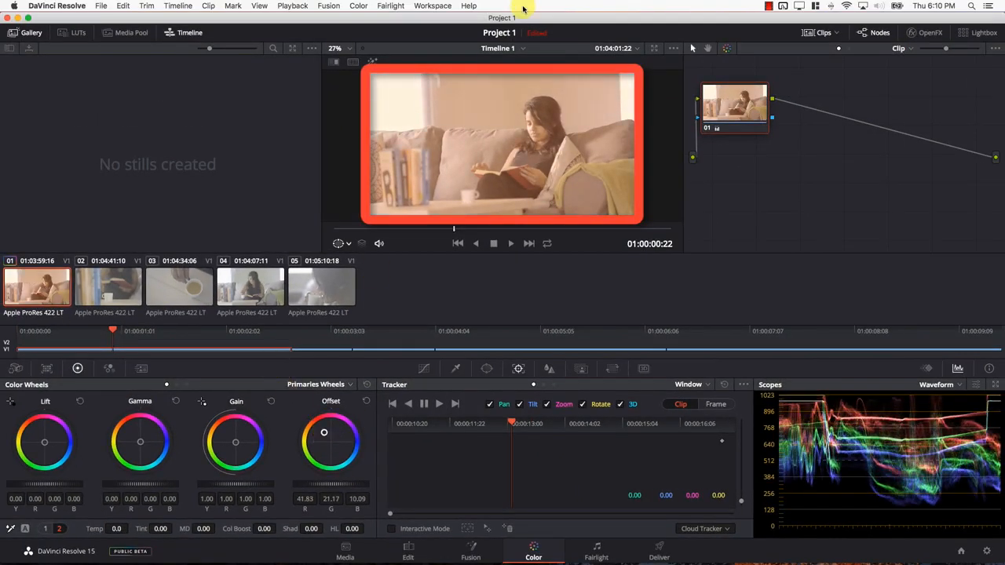
pyautogui.moveTo(318, 443); pyautogui.dragTo(536, 340)
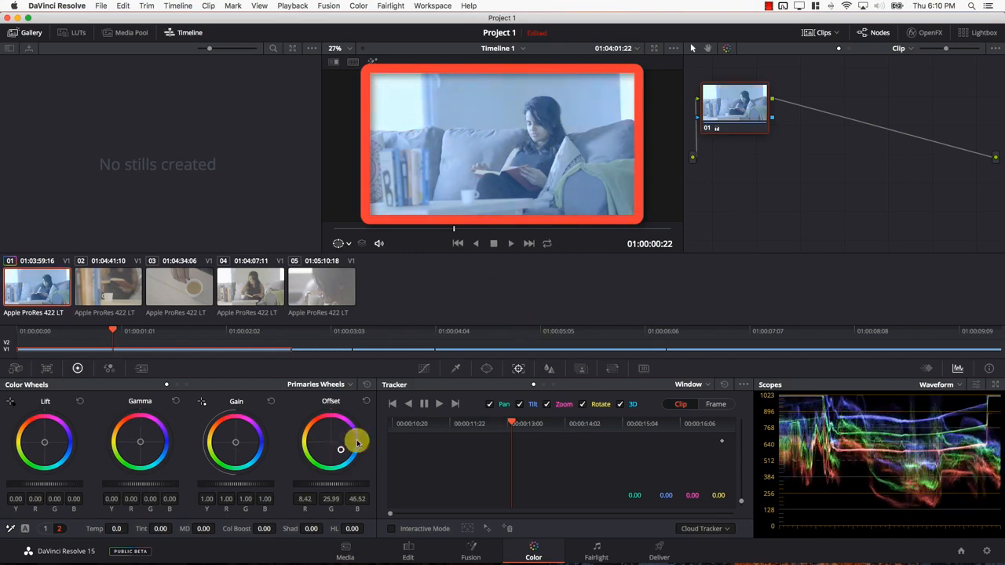
# Darken the overall Offset to about R -3.0, G 14.5, B 35.1, and reset all primaries wheels
pyautogui.moveTo(343, 482); pyautogui.dragTo(4, 463)
pyautogui.moveTo(359, 482); pyautogui.dragTo(4, 463)
pyautogui.moveTo(330, 483); pyautogui.dragTo(4, 463)
pyautogui.moveTo(73, 454); pyautogui.dragTo(886, 414)
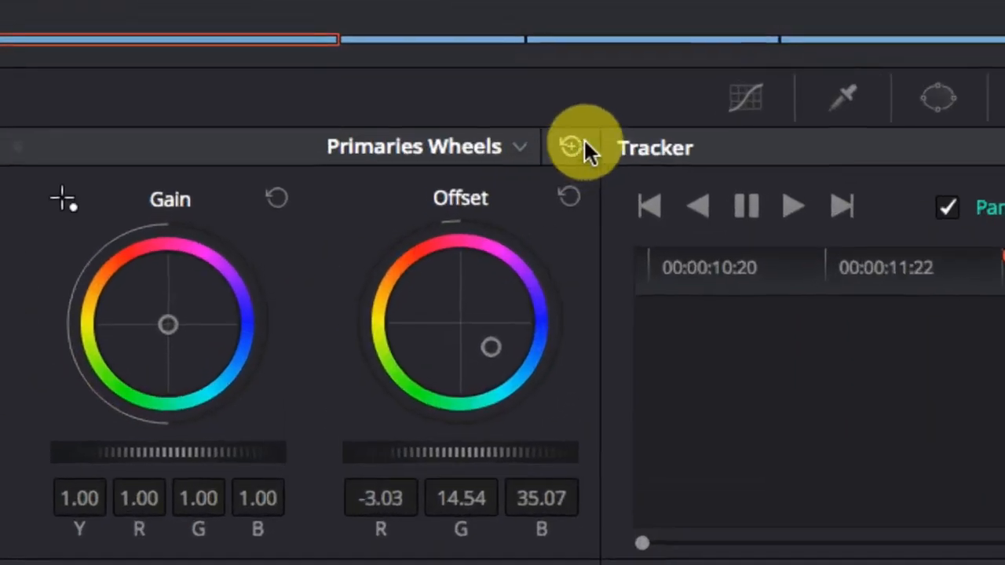
pyautogui.click(366, 385)
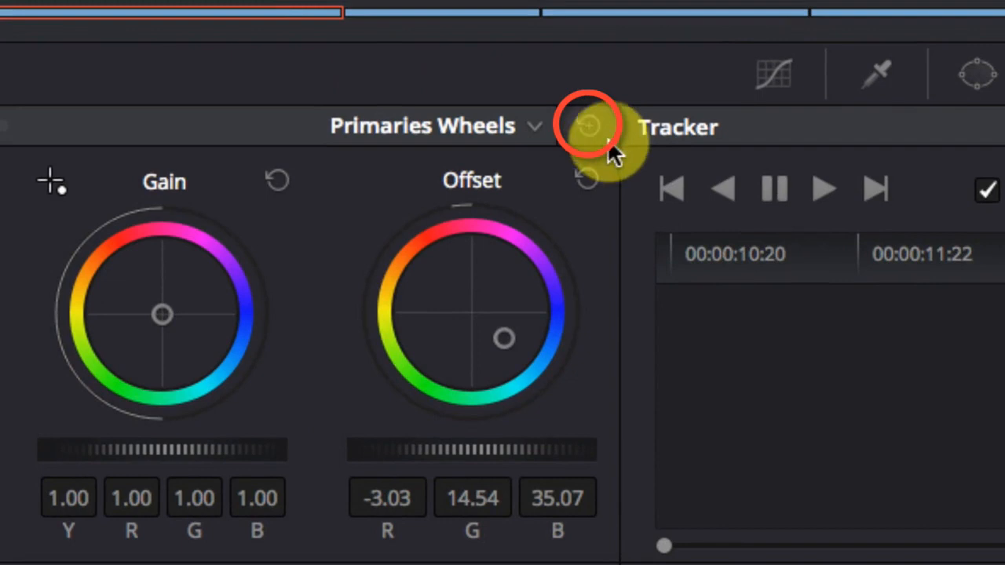
pyautogui.click(597, 128)
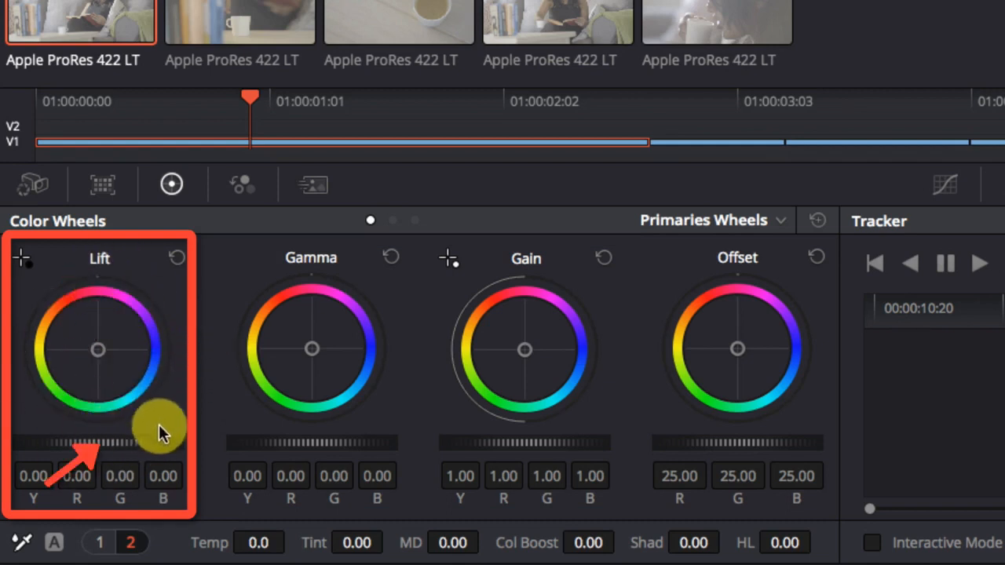
# Darken the shadows by lowering the Lift to -0.23 on all channels
pyautogui.moveTo(176, 442); pyautogui.dragTo(7, 449)
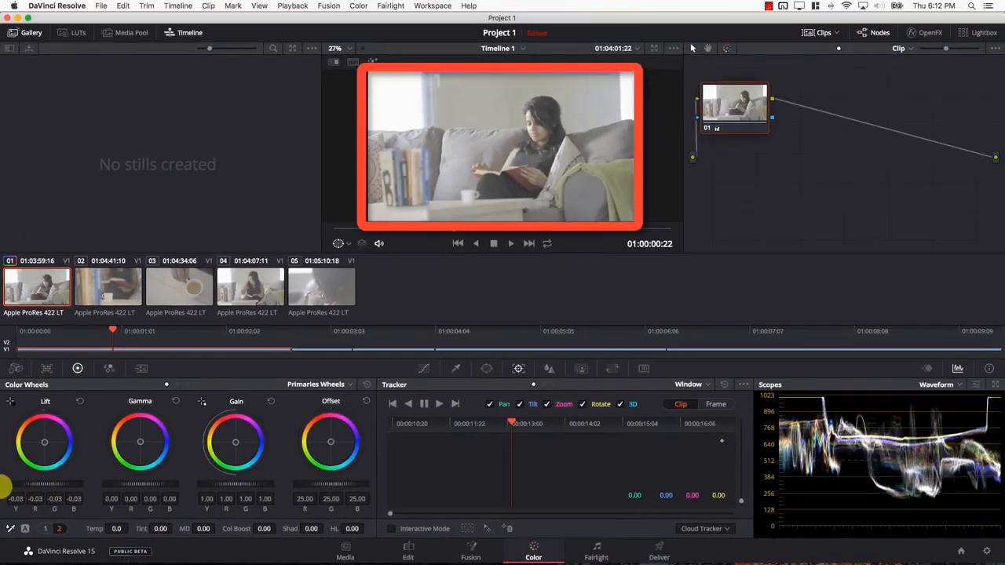
pyautogui.moveTo(99, 482); pyautogui.dragTo(18, 481)
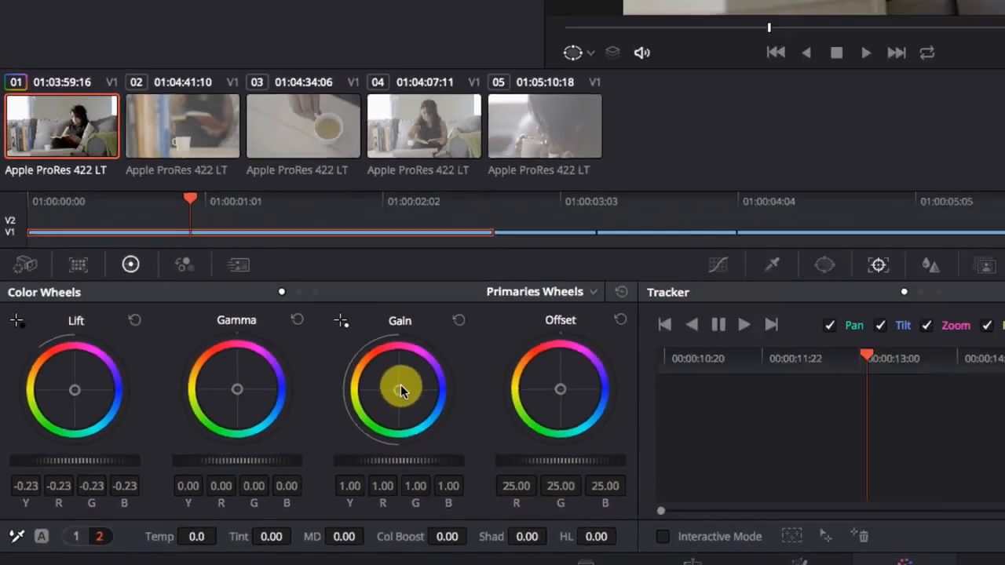
# Warm the highlights with Gain at R 1.08, G 0.99, B 0.89, and reset all primaries wheels
pyautogui.moveTo(525, 351); pyautogui.dragTo(498, 325)
pyautogui.moveTo(224, 430); pyautogui.dragTo(222, 429)
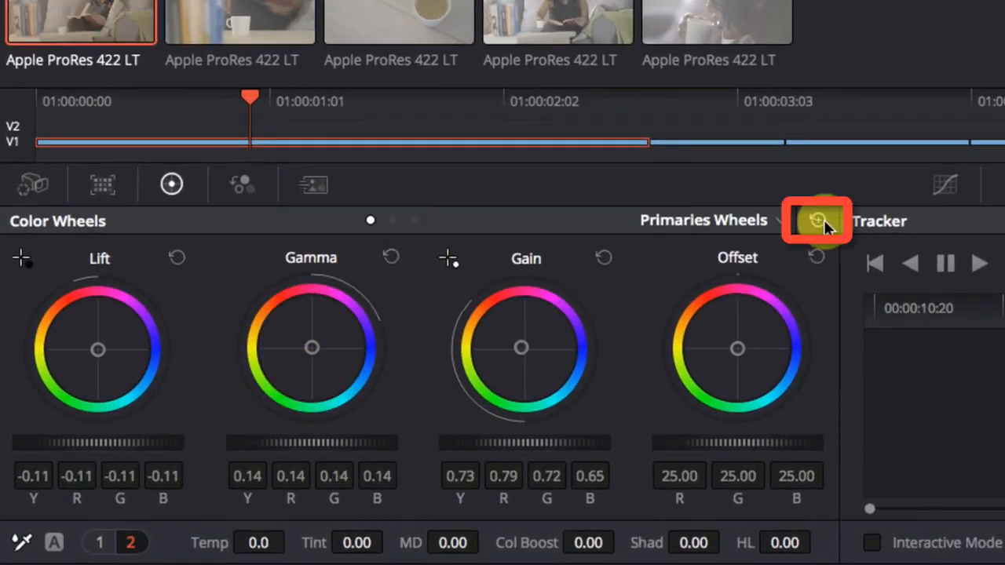
pyautogui.click(824, 220)
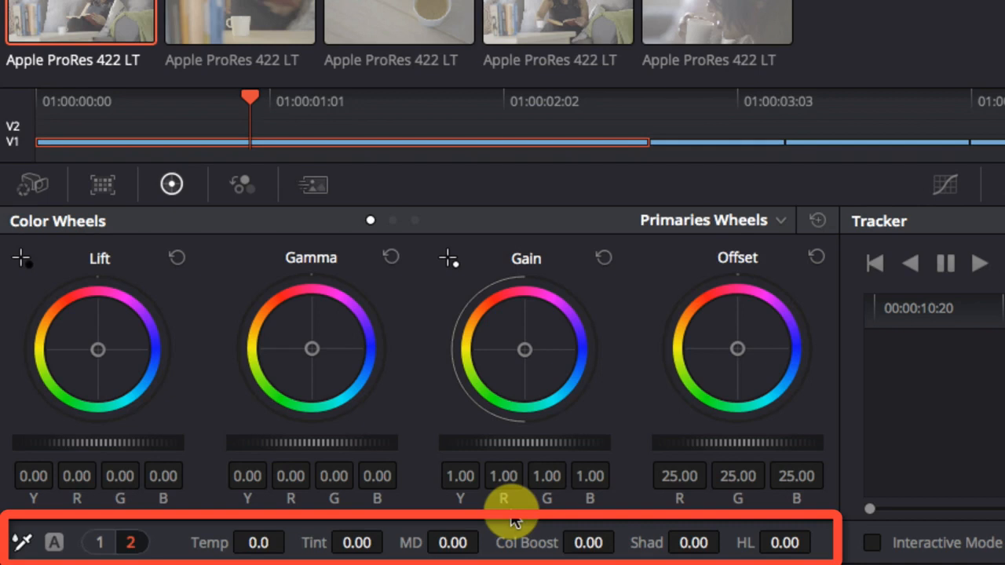
# Set the clip's contrast to 1.412, pivot to 0.667 and saturation to 95.00
pyautogui.click(100, 542)
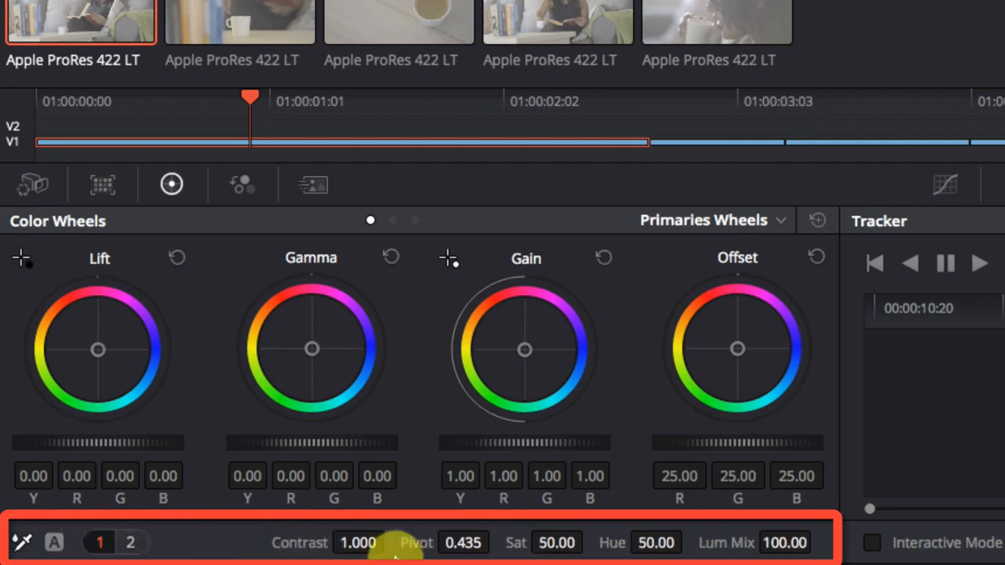
pyautogui.moveTo(360, 539); pyautogui.dragTo(590, 518)
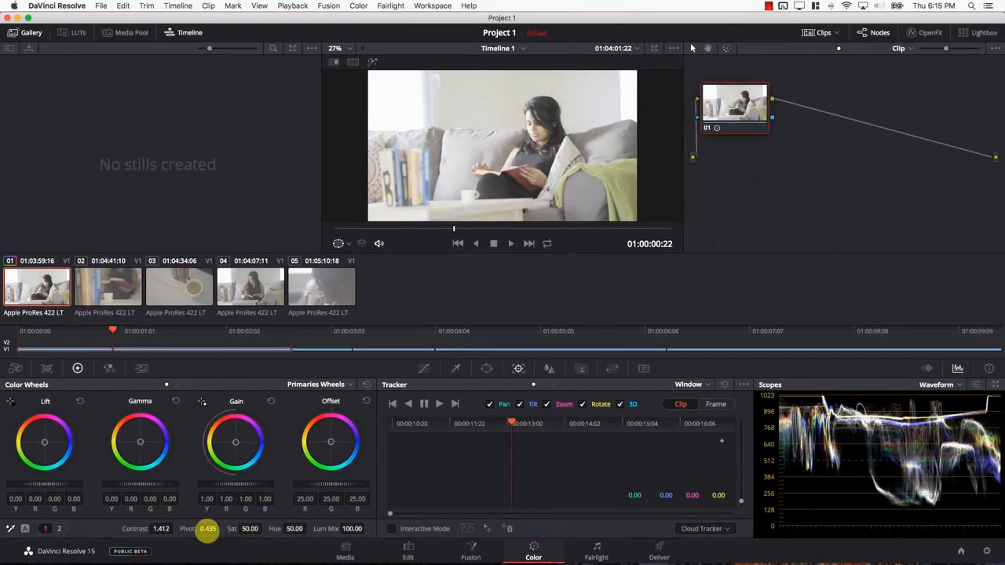
pyautogui.moveTo(208, 528); pyautogui.dragTo(397, 522)
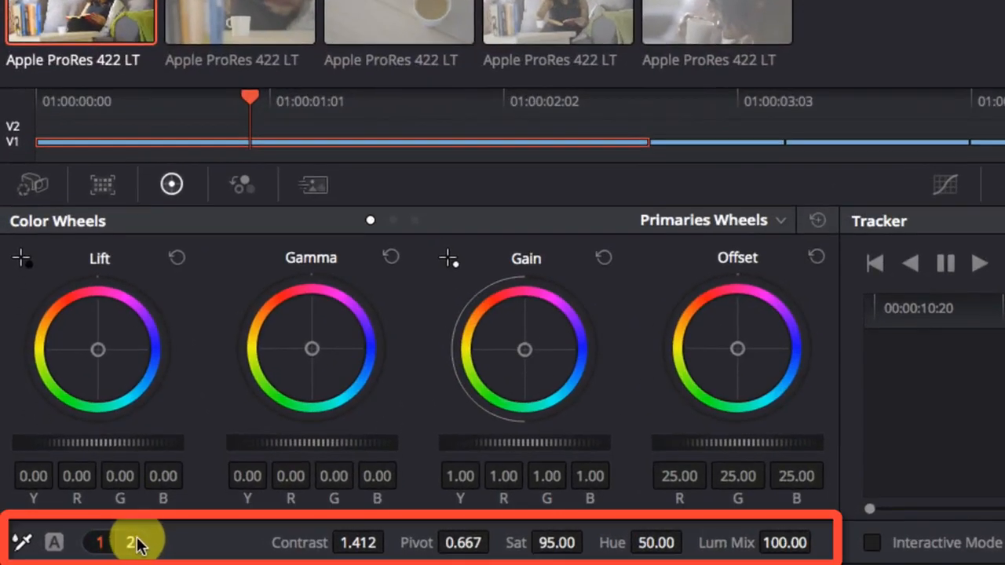
# Show the second set of primaries adjustments and try changing the clip's color temperature and tint
pyautogui.click(132, 543)
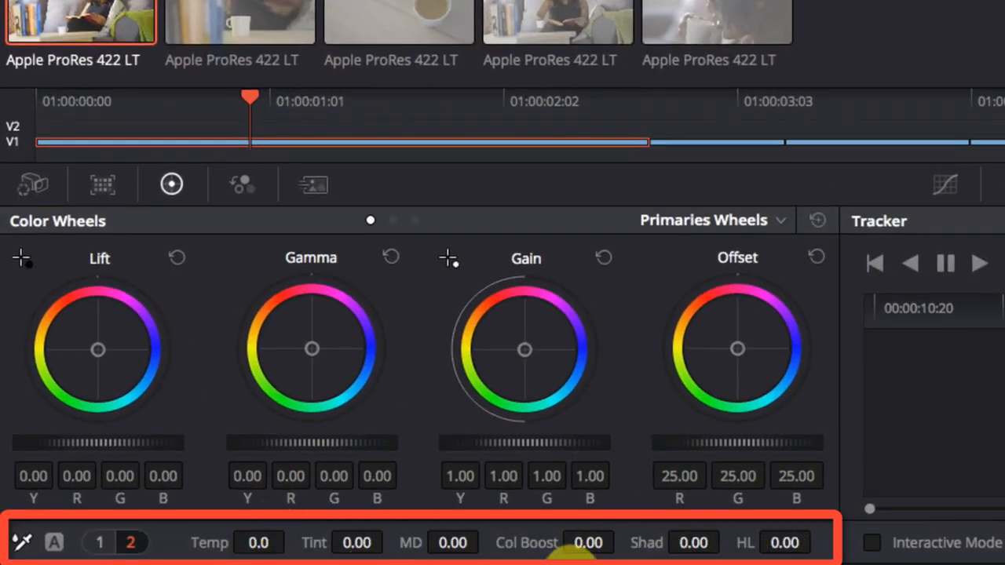
pyautogui.moveTo(258, 543)
pyautogui.mouseDown()
pyautogui.moveTo(280, 541)
pyautogui.moveTo(251, 542)
pyautogui.mouseUp()
pyautogui.moveTo(345, 543); pyautogui.dragTo(385, 541)
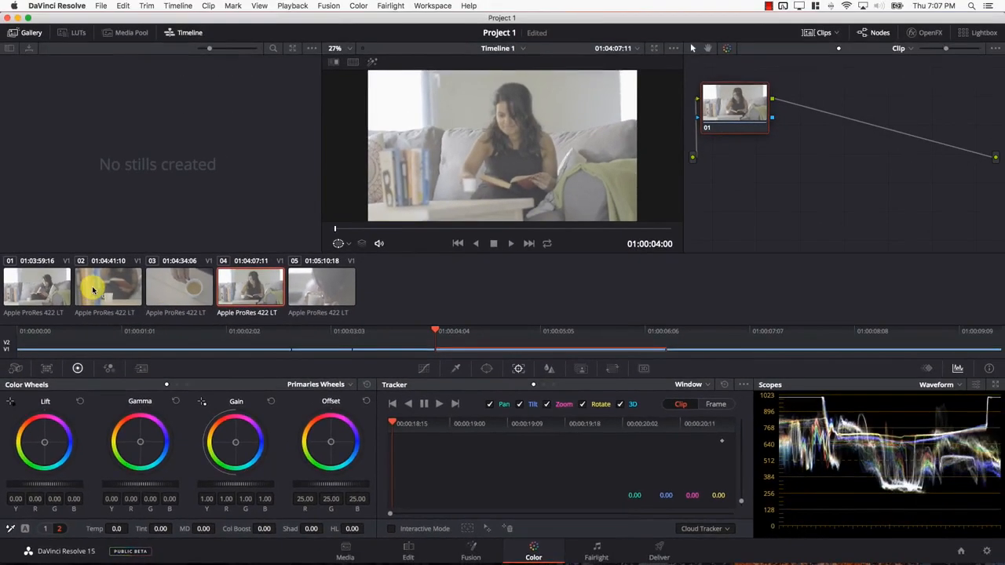
# On clip 02, pick the black point from the woman's dark clothing and the white point from the white mug
pyautogui.click(93, 290)
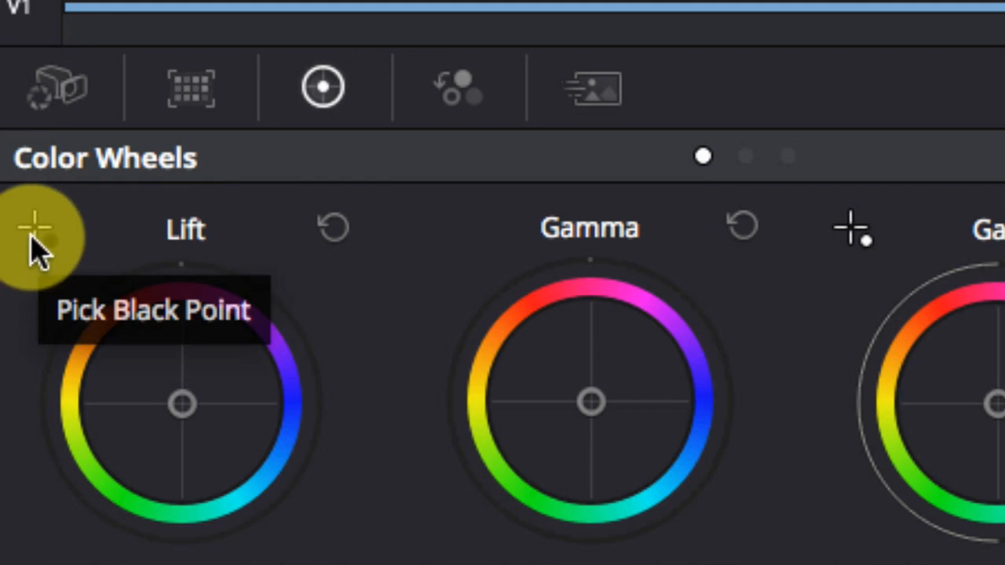
pyautogui.click(34, 227)
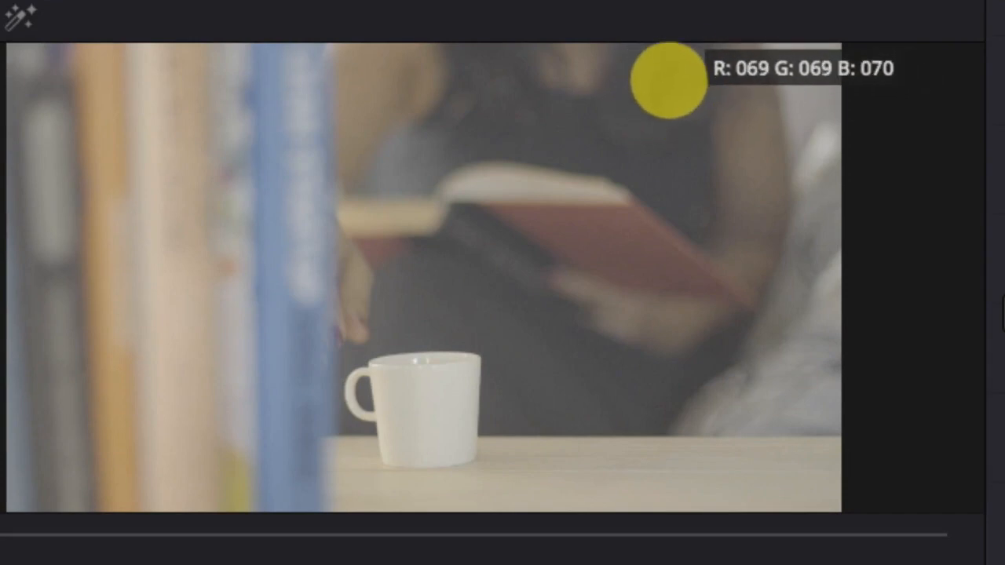
pyautogui.click(668, 80)
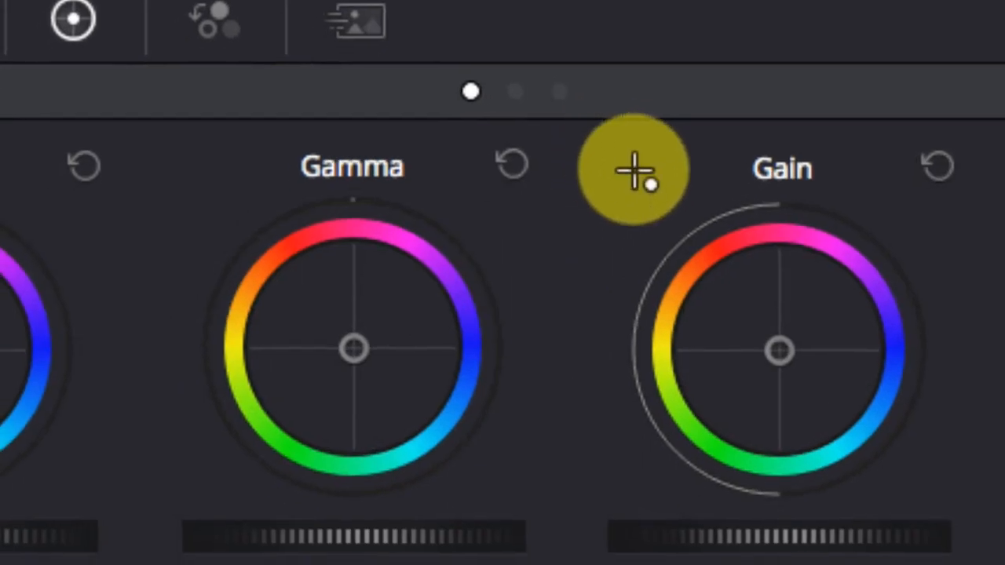
pyautogui.click(635, 173)
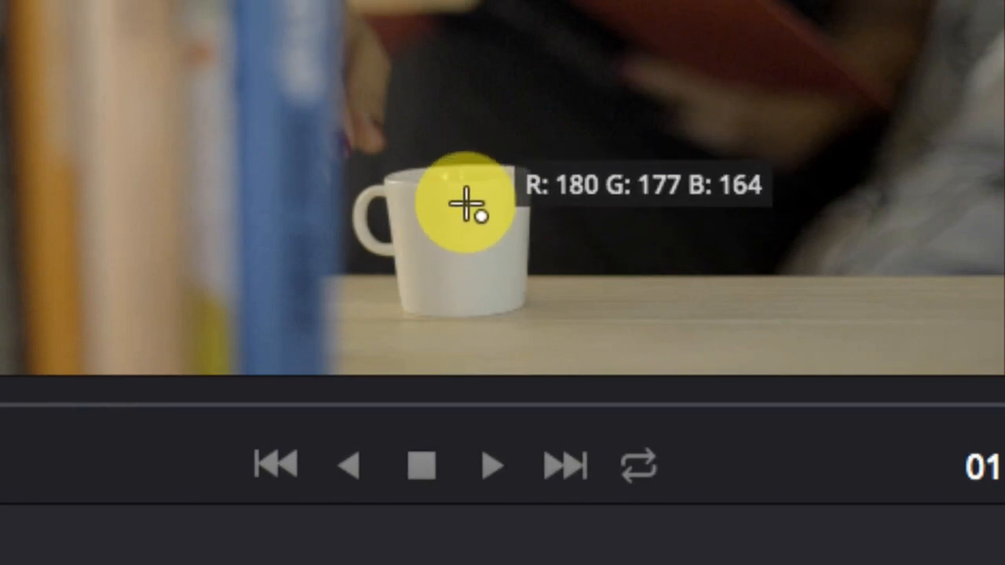
pyautogui.click(468, 206)
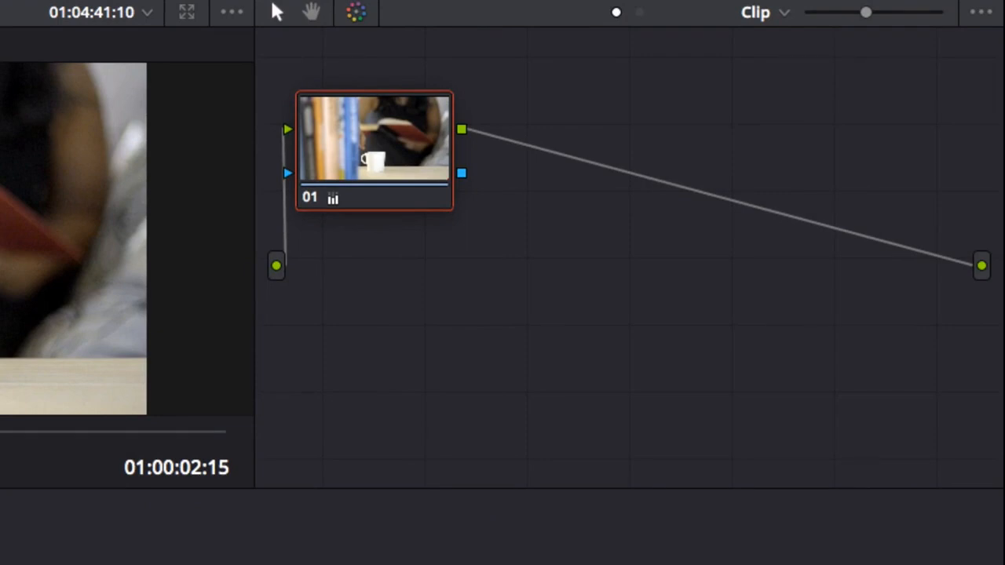
# Add a second serial node and grade it with Gain 0.91, Gamma 0.05, contrast 1.220 and saturation 69.60
pyautogui.click(1, 2)
pyautogui.click(48, 10)
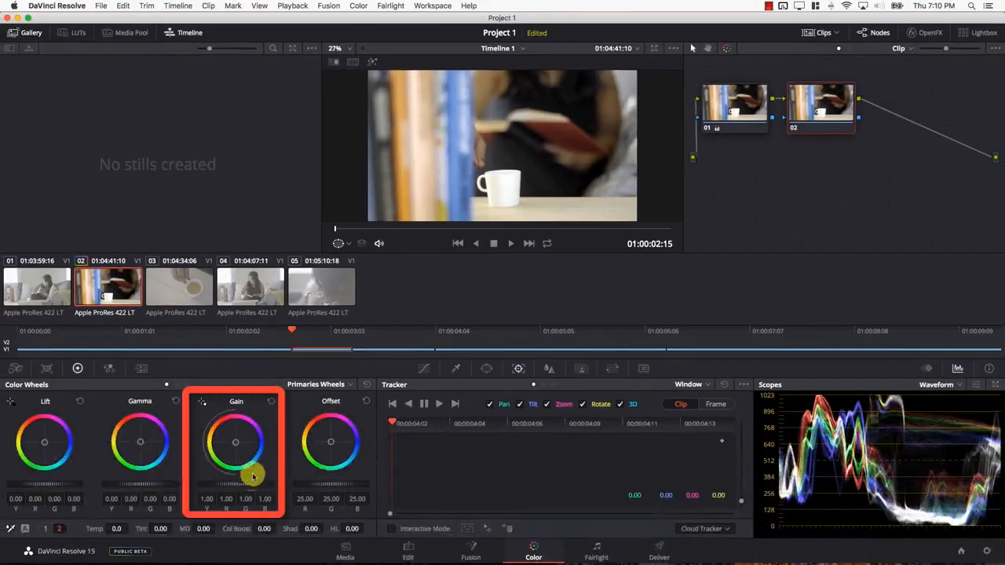
pyautogui.moveTo(253, 476); pyautogui.dragTo(179, 491)
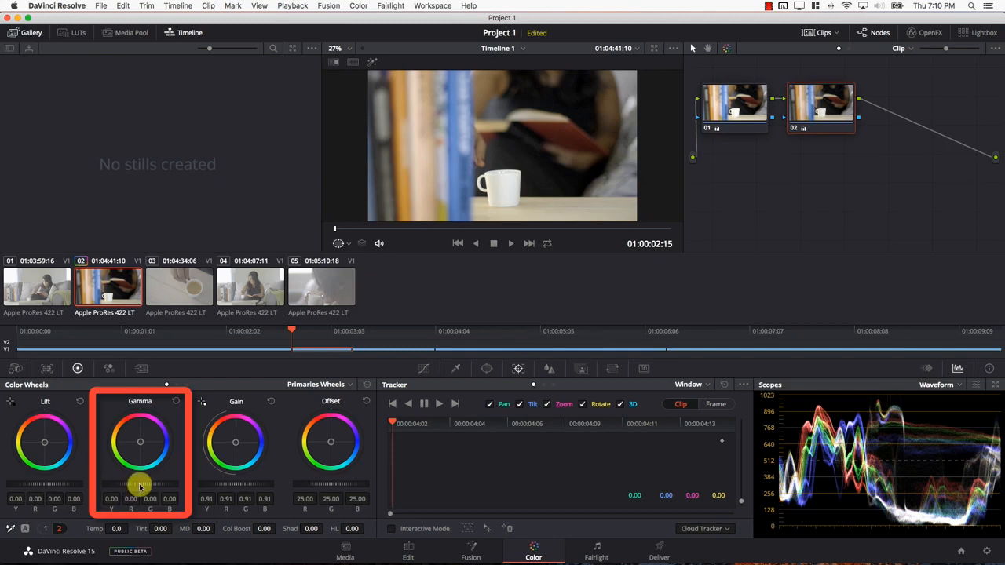
pyautogui.moveTo(136, 483)
pyautogui.mouseDown()
pyautogui.moveTo(267, 477)
pyautogui.moveTo(150, 499)
pyautogui.mouseUp()
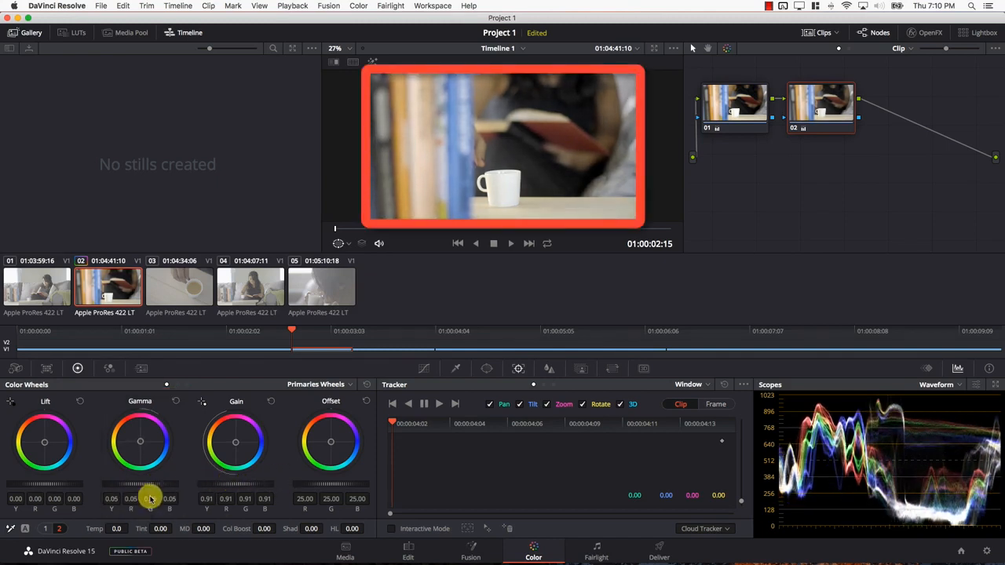
pyautogui.click(47, 529)
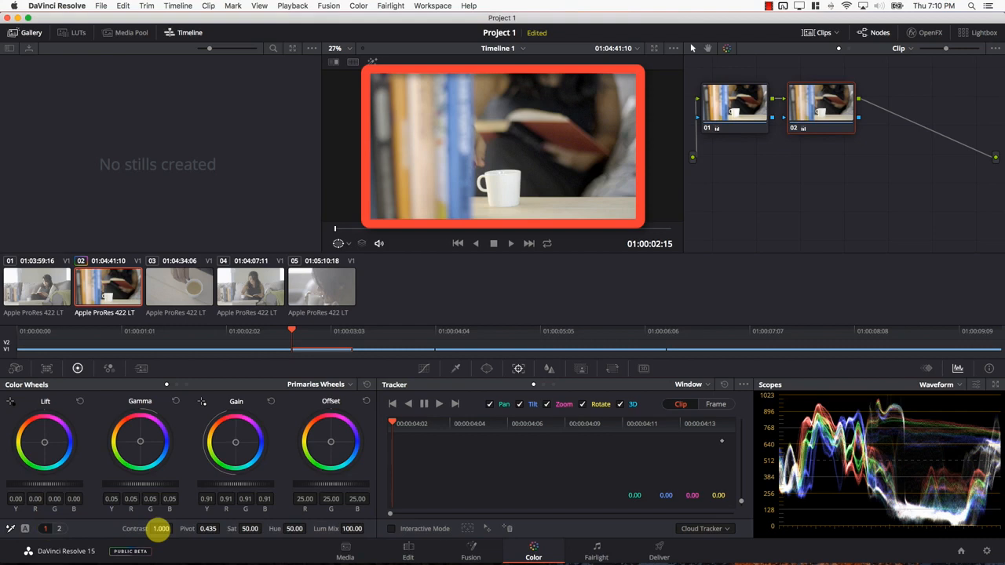
pyautogui.moveTo(160, 528); pyautogui.dragTo(248, 532)
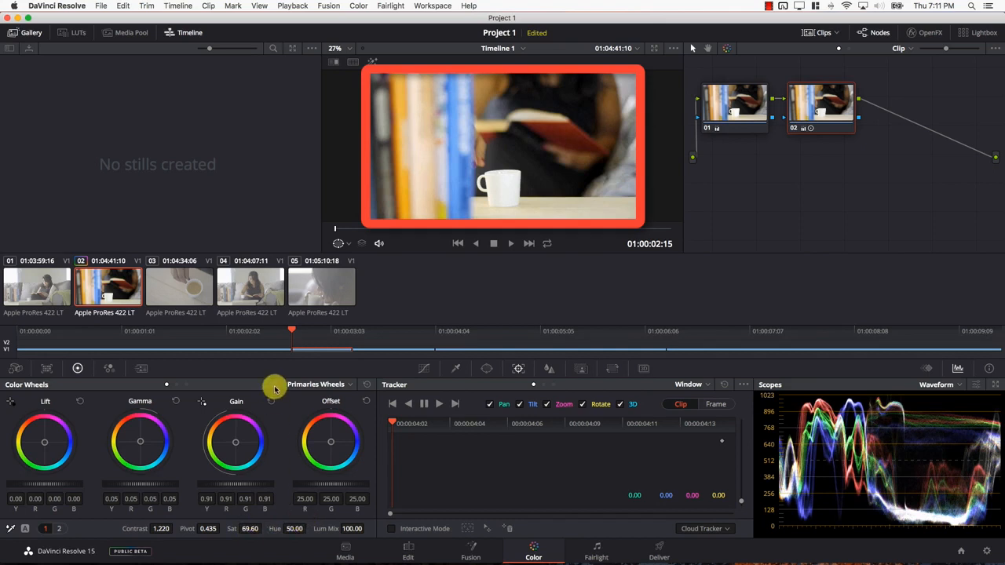
# Scrub clip 02 to 01:00:02:23 and compare the shot with its grades bypassed and re-enabled
pyautogui.click(434, 232)
pyautogui.moveTo(434, 231); pyautogui.dragTo(538, 229)
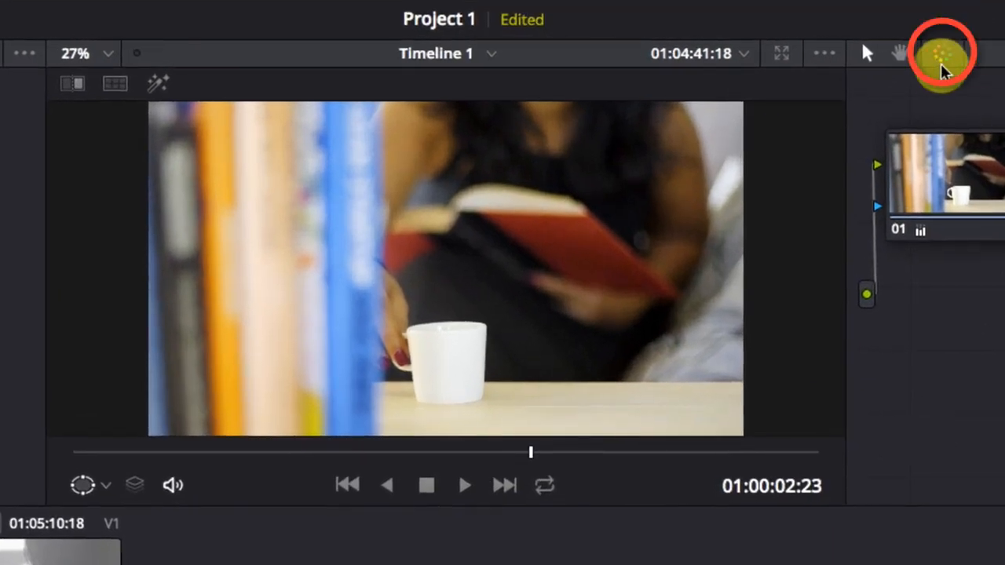
pyautogui.click(942, 67)
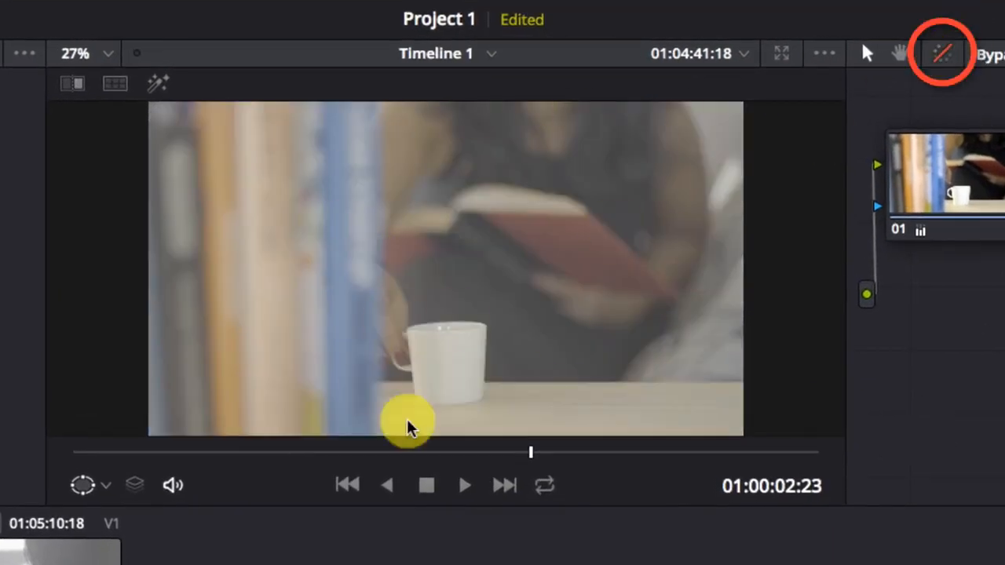
pyautogui.click(945, 68)
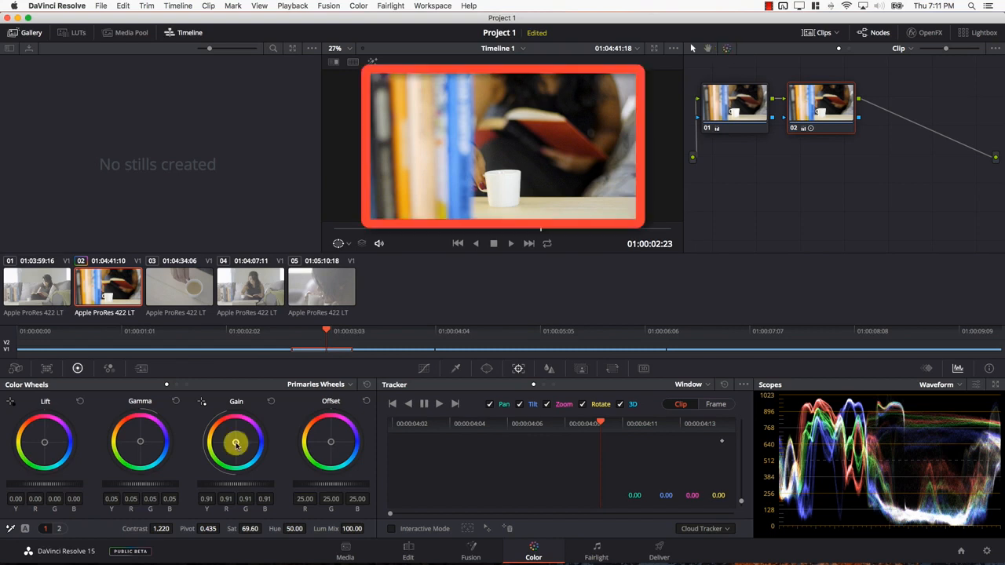
# Warm node 02's Gain slightly to R 0.92, G 0.90, B 0.88
pyautogui.moveTo(235, 444); pyautogui.dragTo(235, 442)
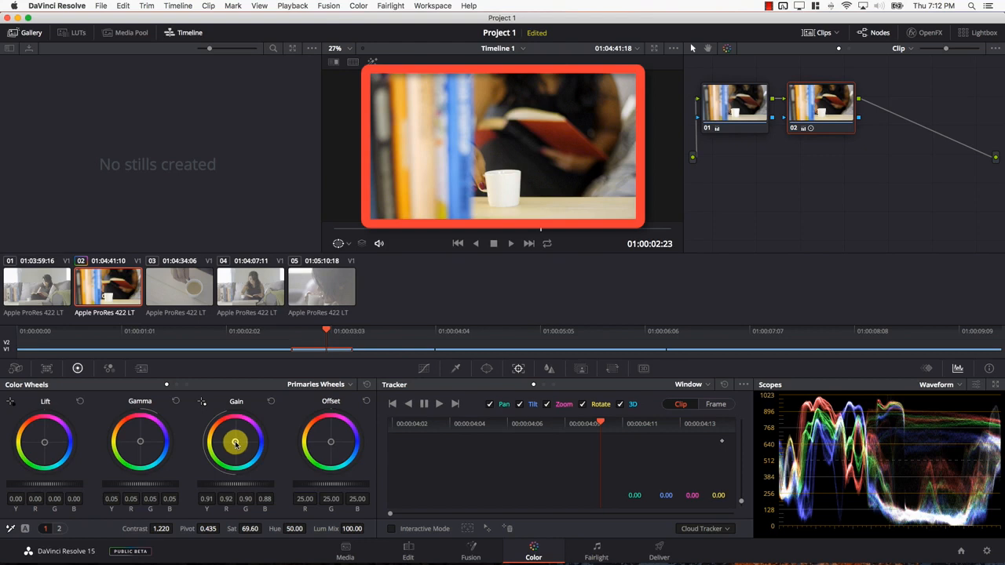
pyautogui.press('Left')
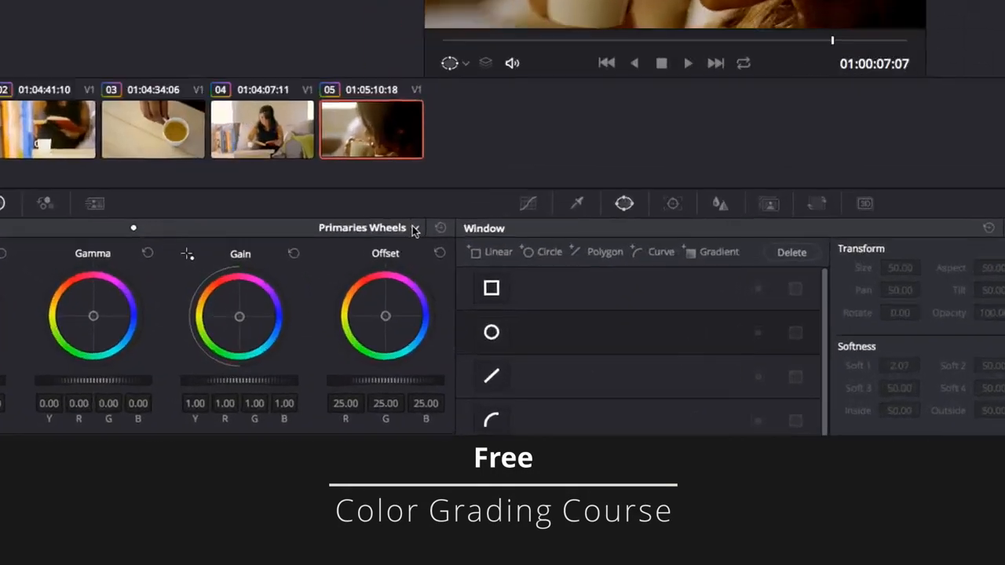
# Switch the color wheels to Log mode and move the blue custom curve's highlight point inward to boost the blues
pyautogui.click(347, 285)
pyautogui.click(338, 323)
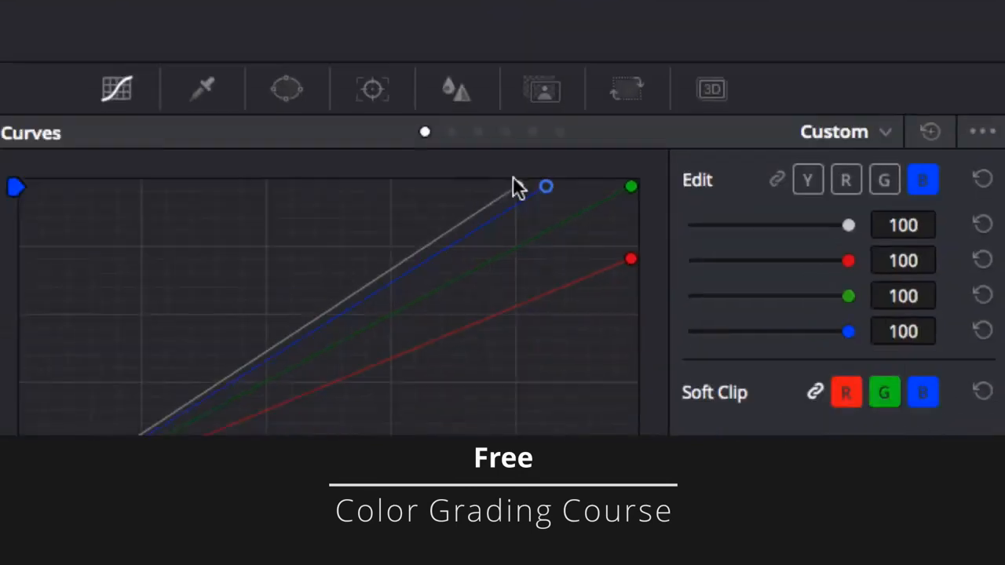
pyautogui.moveTo(591, 89); pyautogui.dragTo(540, 91)
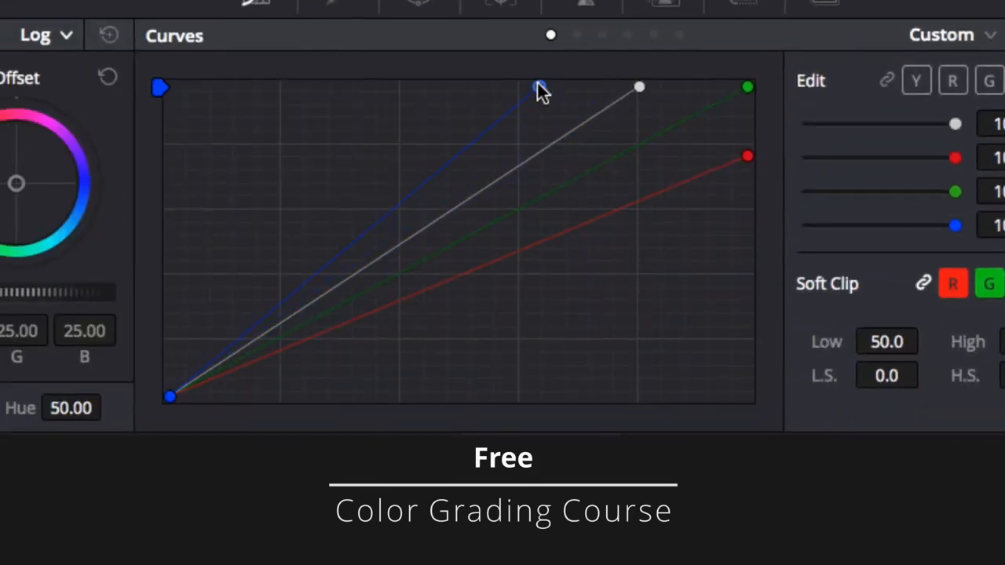